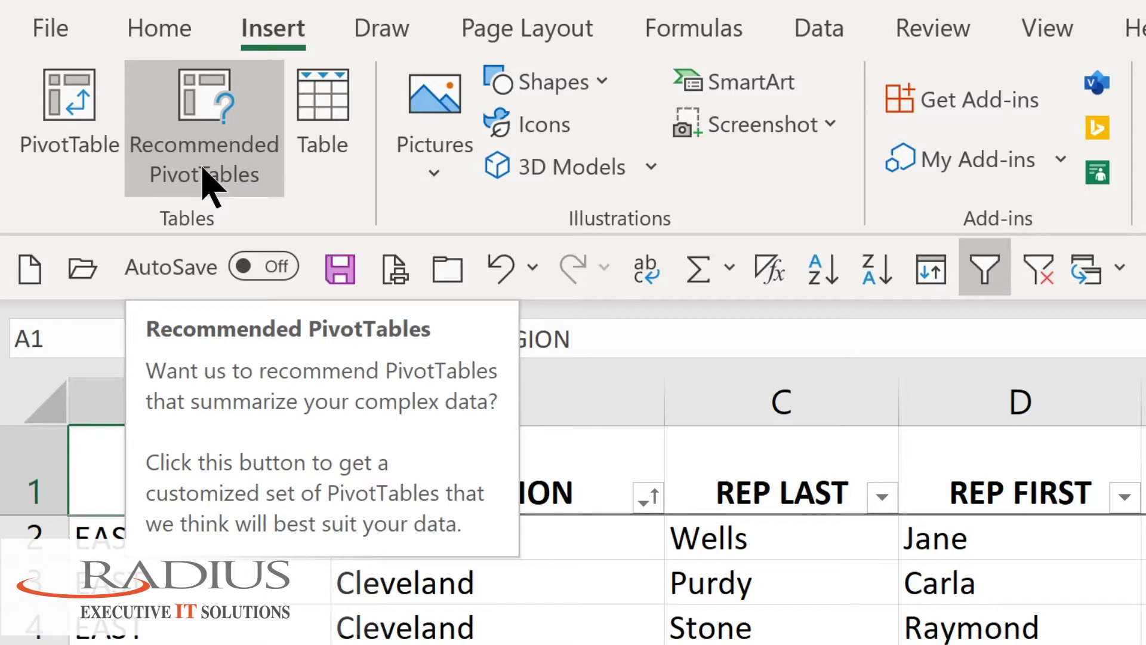
Create a PivotTable from 'Sales Tracking'!$A$1:$J$77 on a new worksheet, with REGION as rows and TOTALS as summed values
click(70, 162)
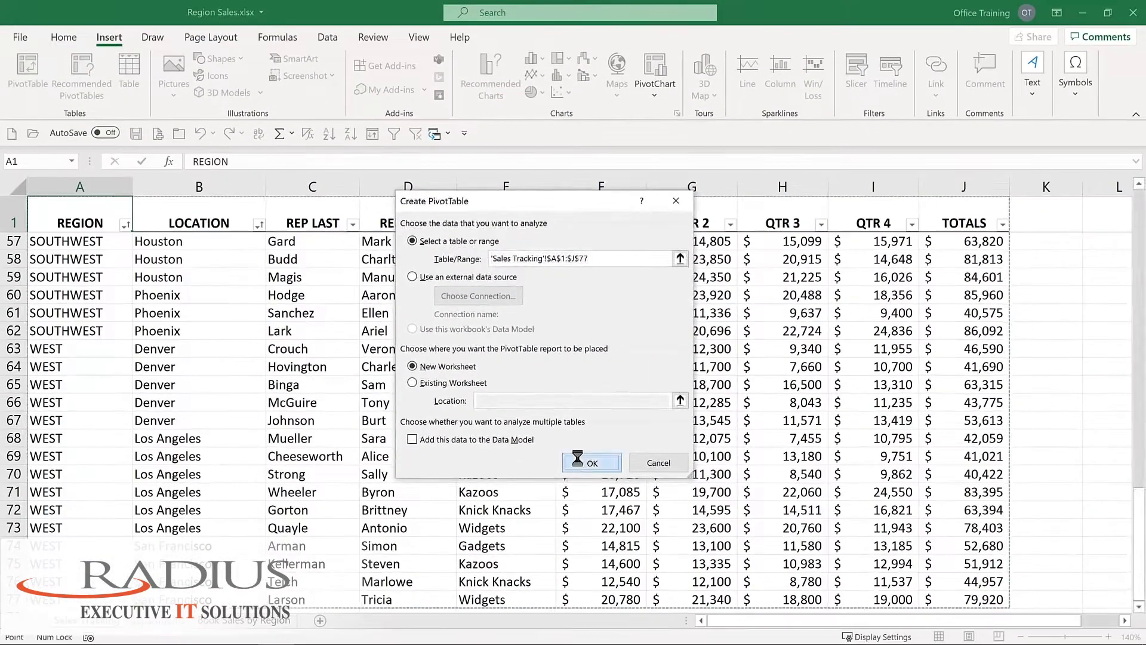
click(641, 540)
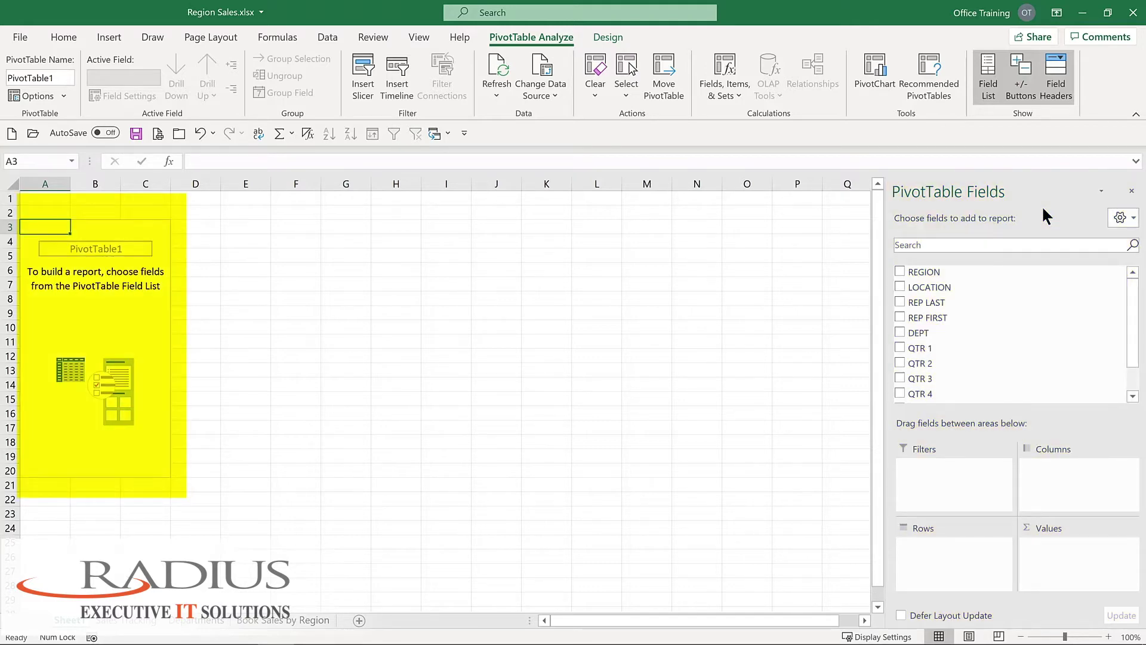
click(900, 272)
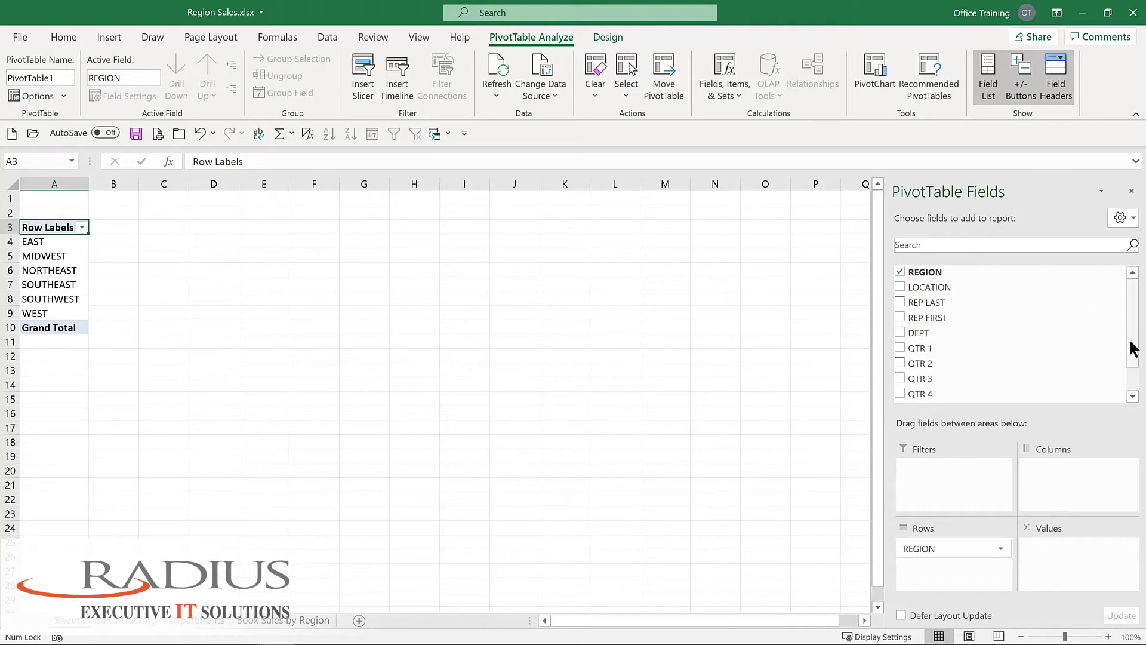
drag(1131, 344, 1131, 368)
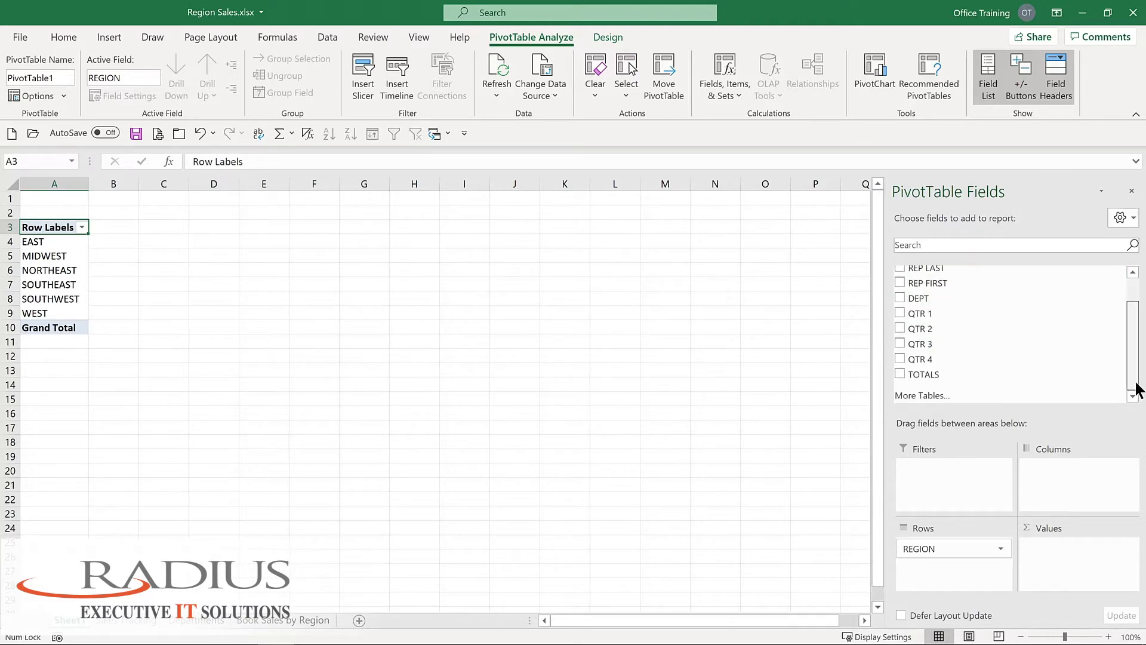
click(900, 375)
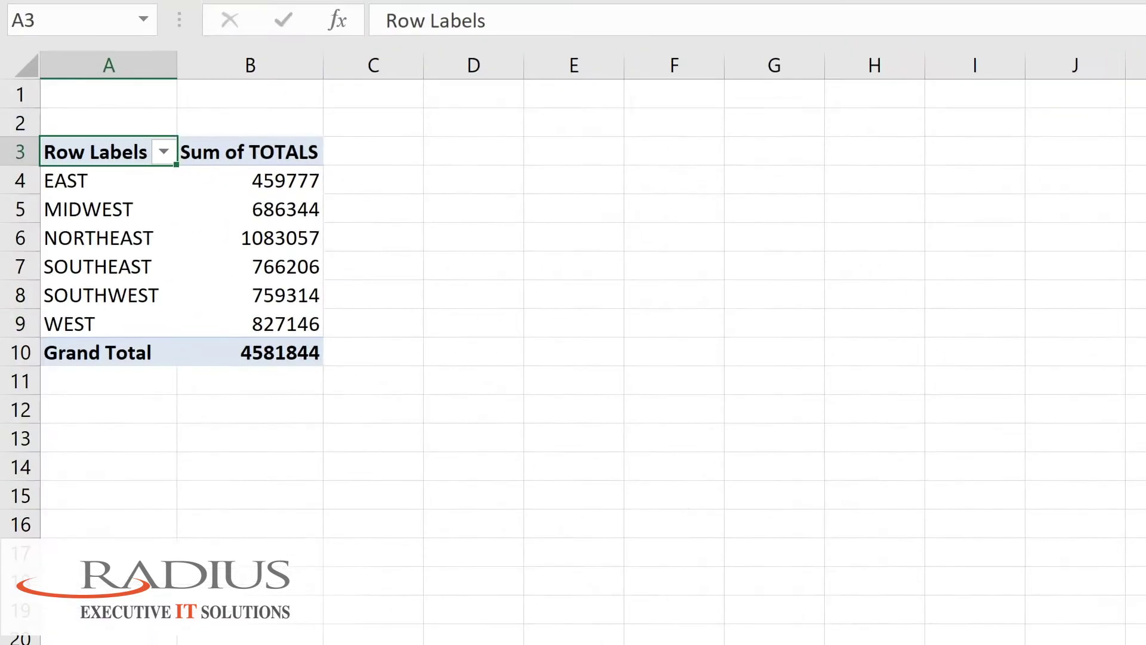
Format the Sum of TOTALS values as Currency with the $ symbol and 0 decimal places
mouse_move(228, 238)
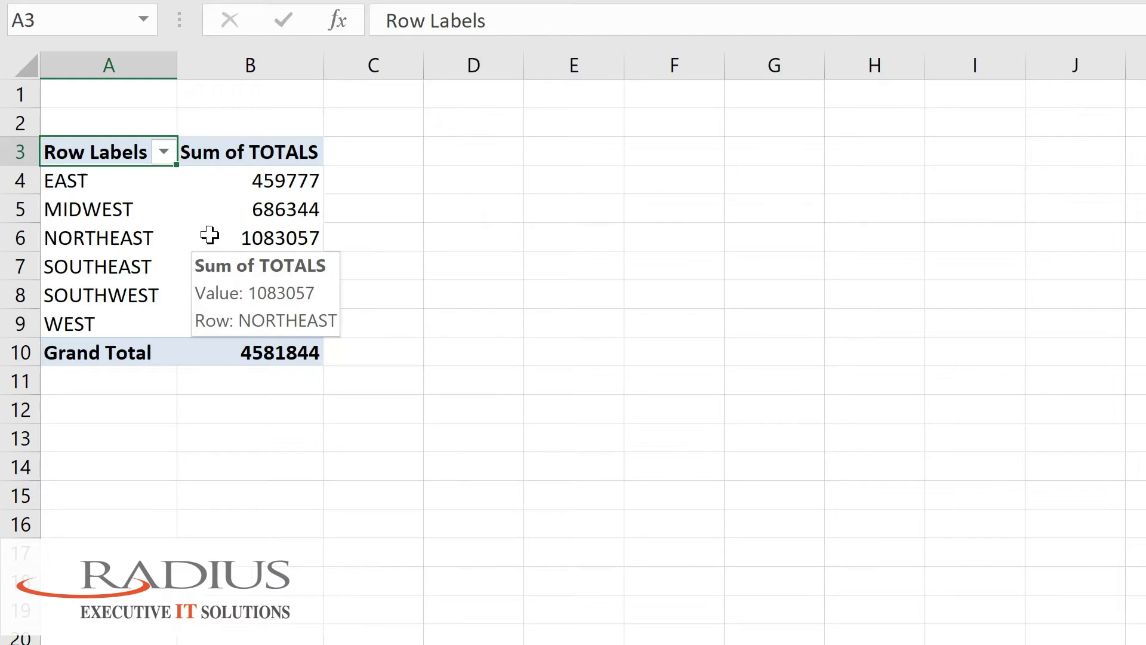
right_click(209, 235)
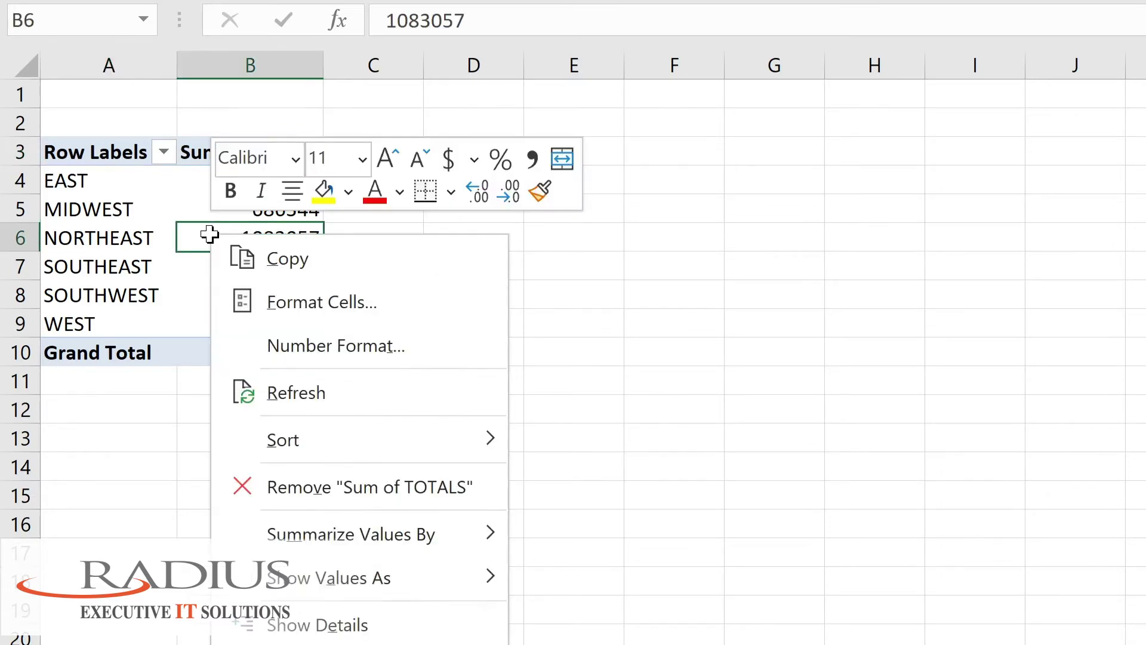
click(284, 350)
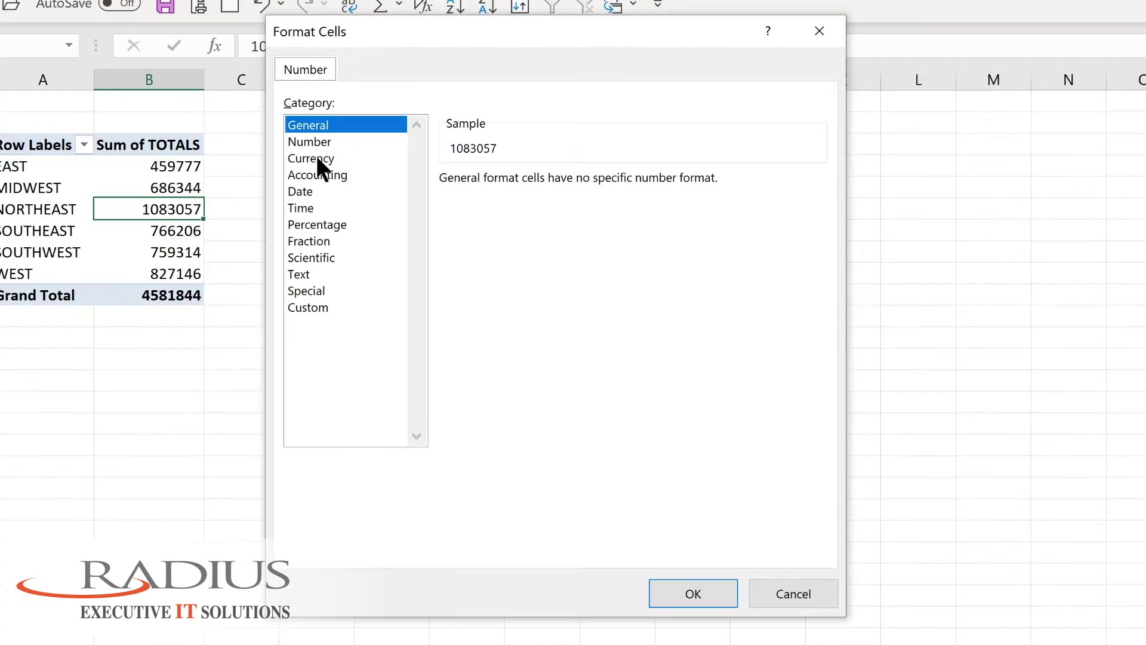
click(315, 158)
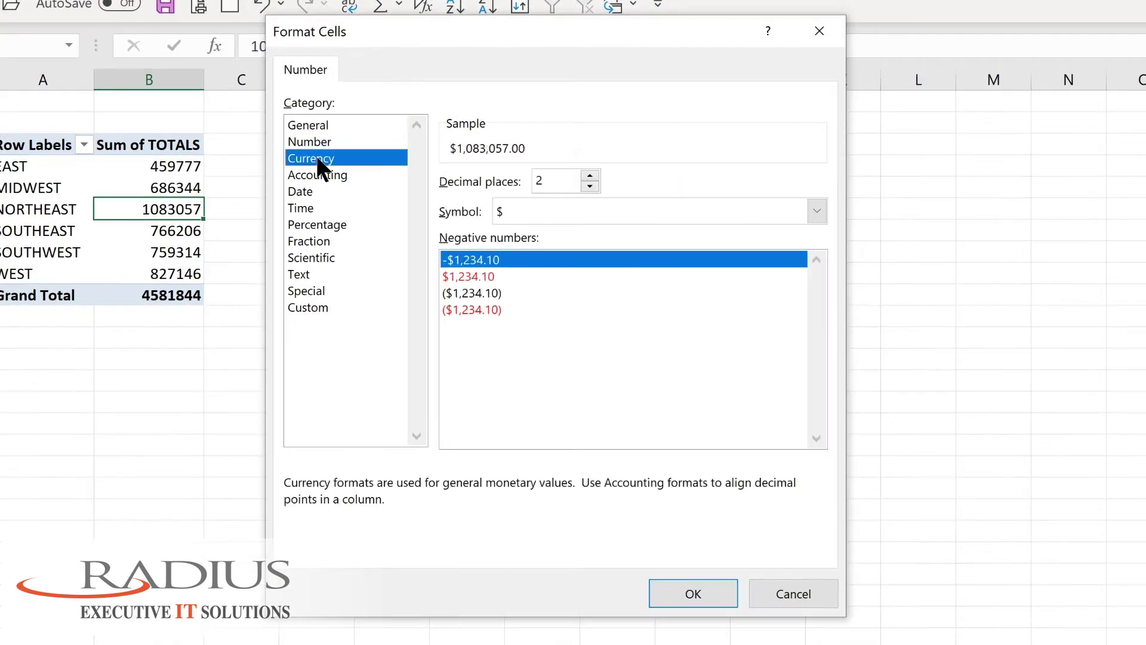
click(589, 187)
click(589, 187)
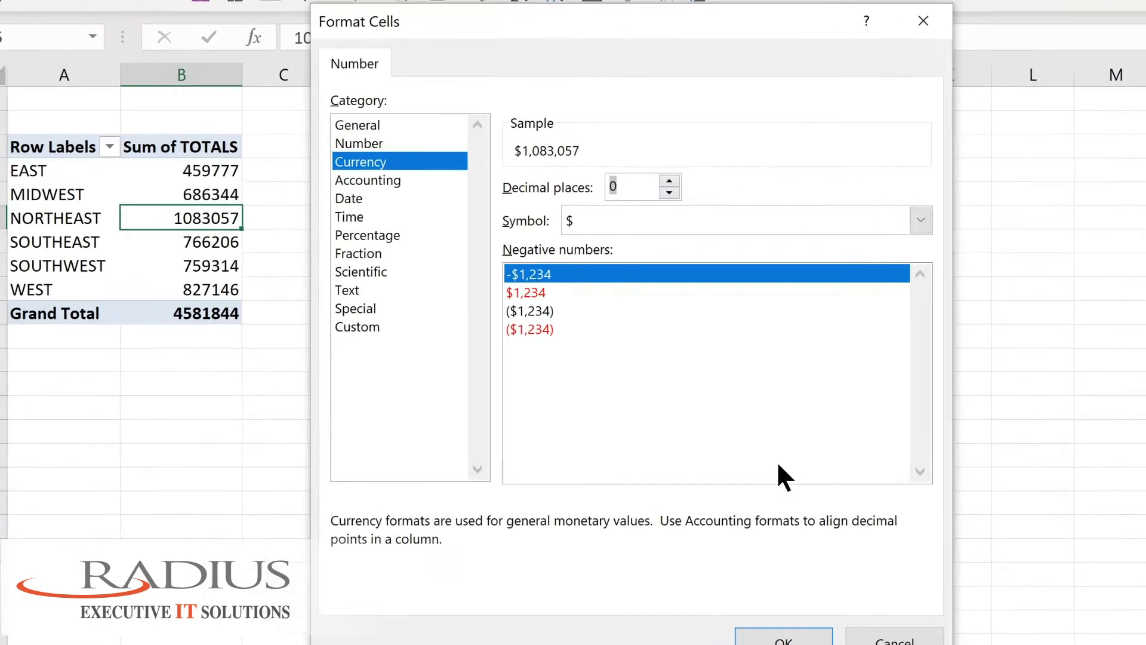
click(693, 593)
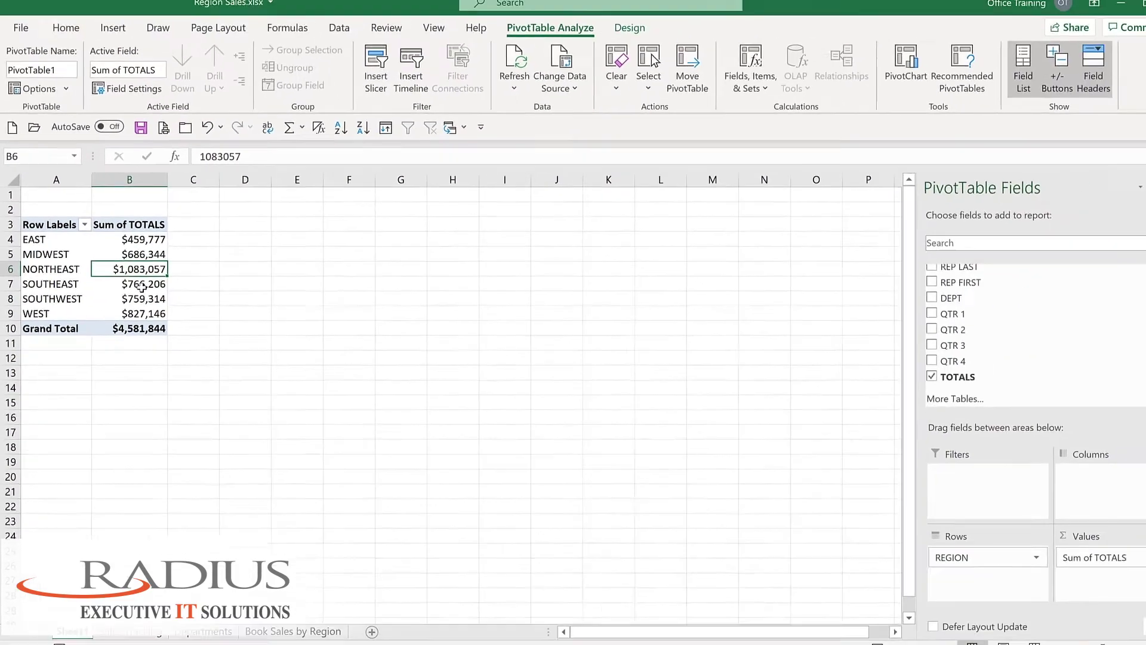
Add the DEPT field to the PivotTable and place it in the Columns area
click(899, 297)
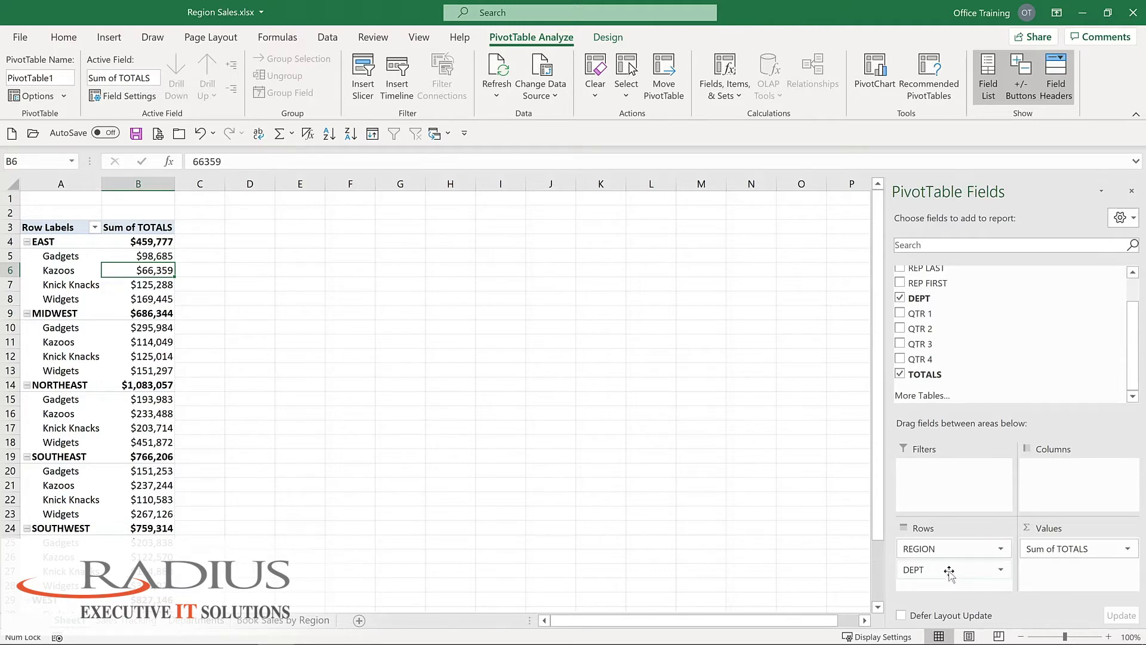
drag(949, 572, 1075, 474)
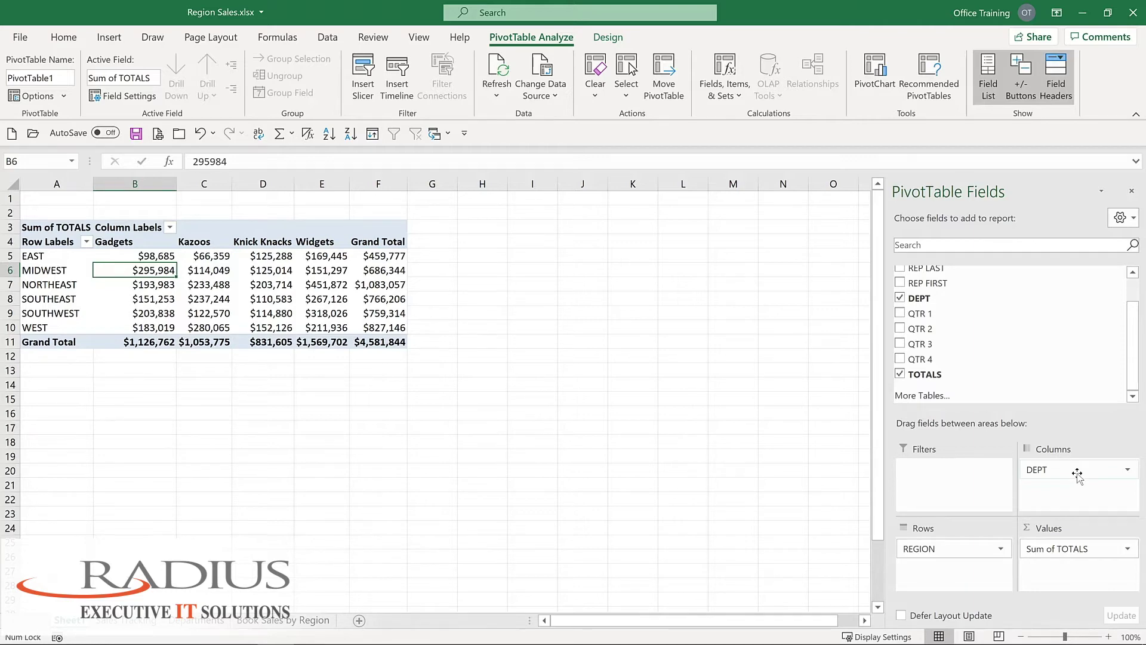
mouse_move(250, 279)
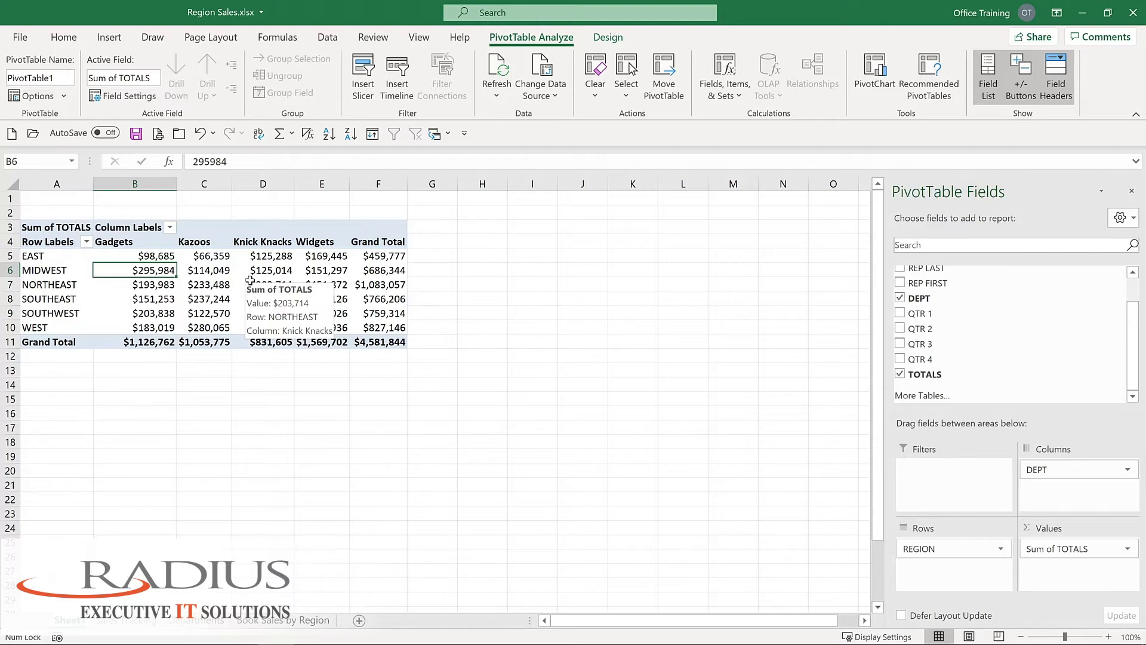
click(606, 37)
click(528, 36)
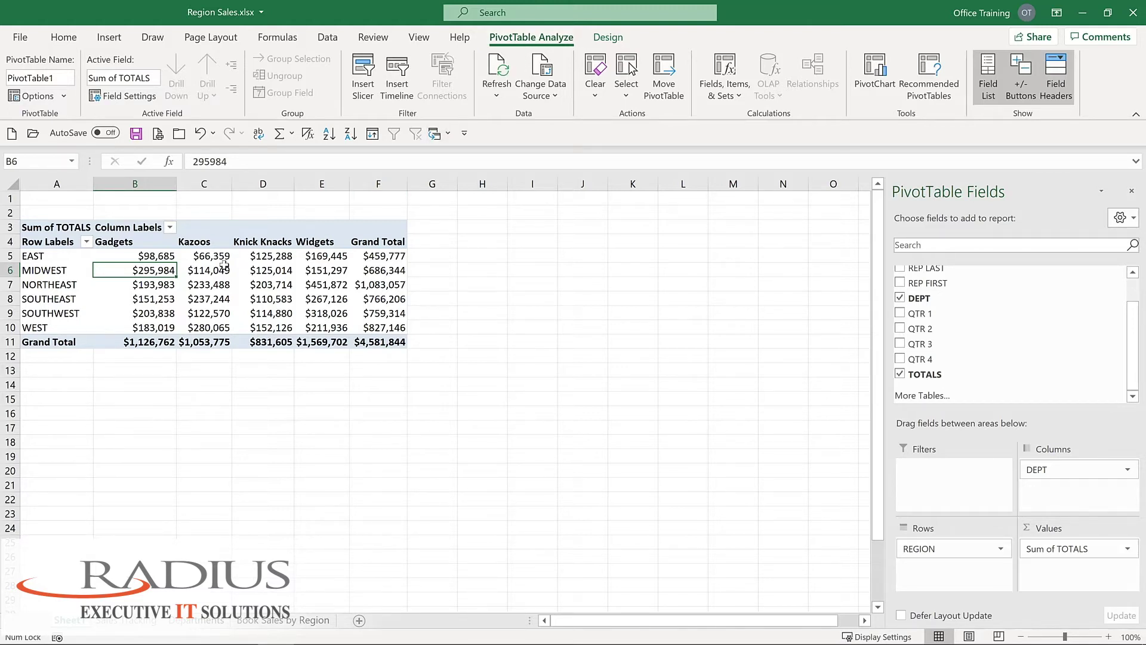
mouse_move(222, 265)
mouse_move(156, 258)
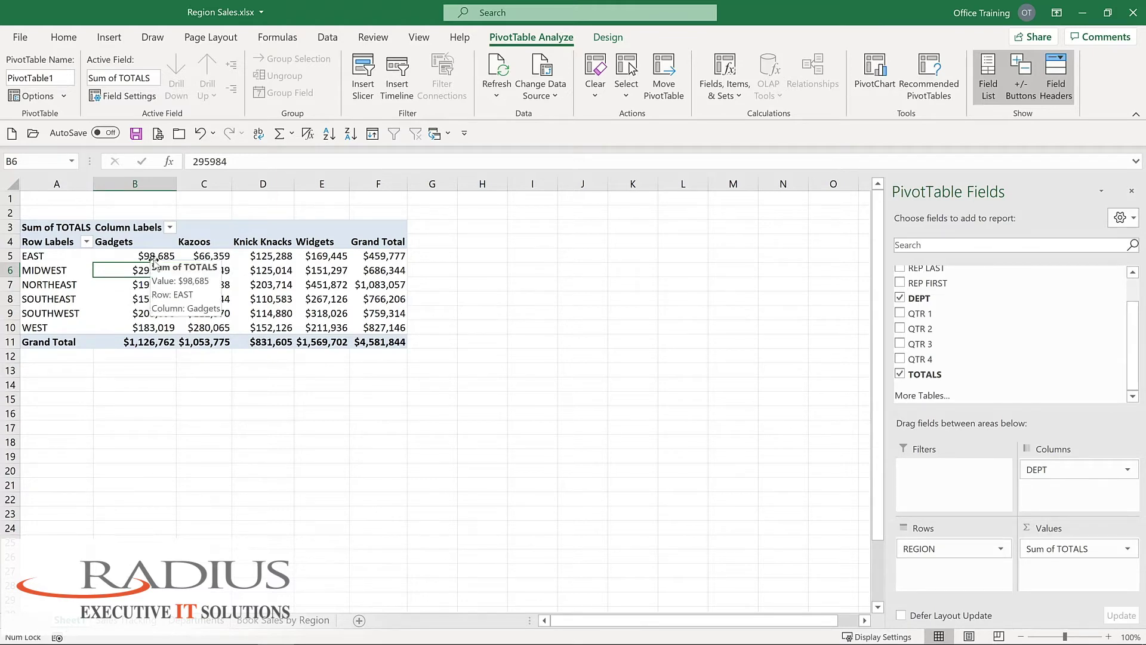
Add the LOCATION field to the PivotTable rows so that it is nested beneath REGION
scroll(901, 290, up, 1)
click(900, 286)
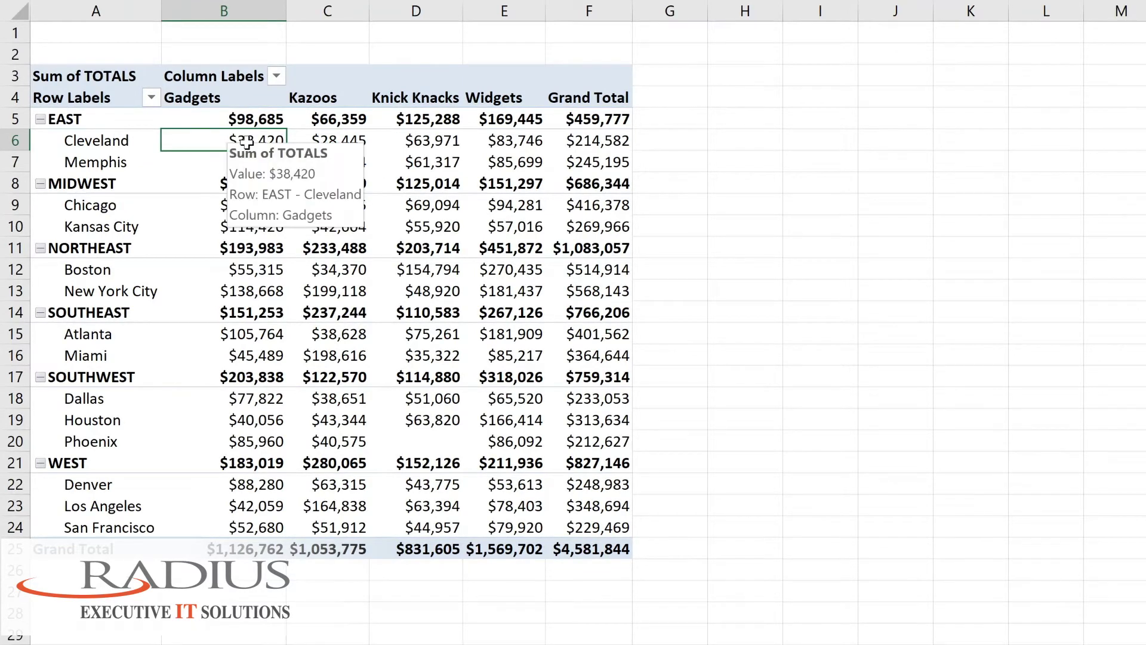
mouse_move(258, 172)
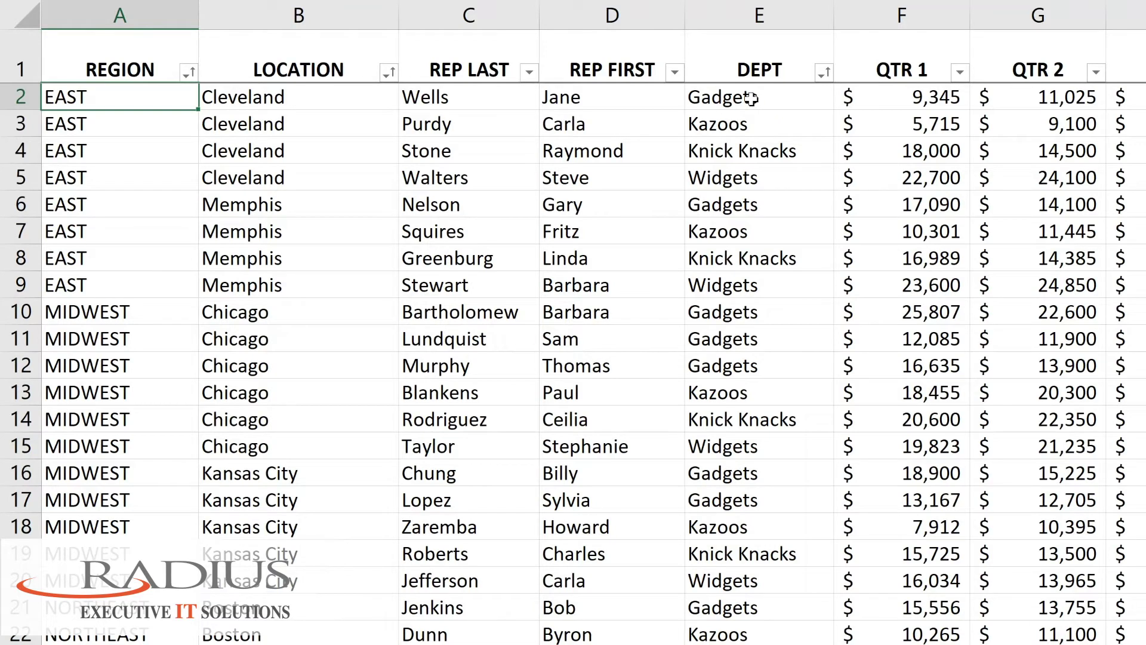
In the source data sheet, set the QTR 1 value in cell F2 to 100000
click(907, 97)
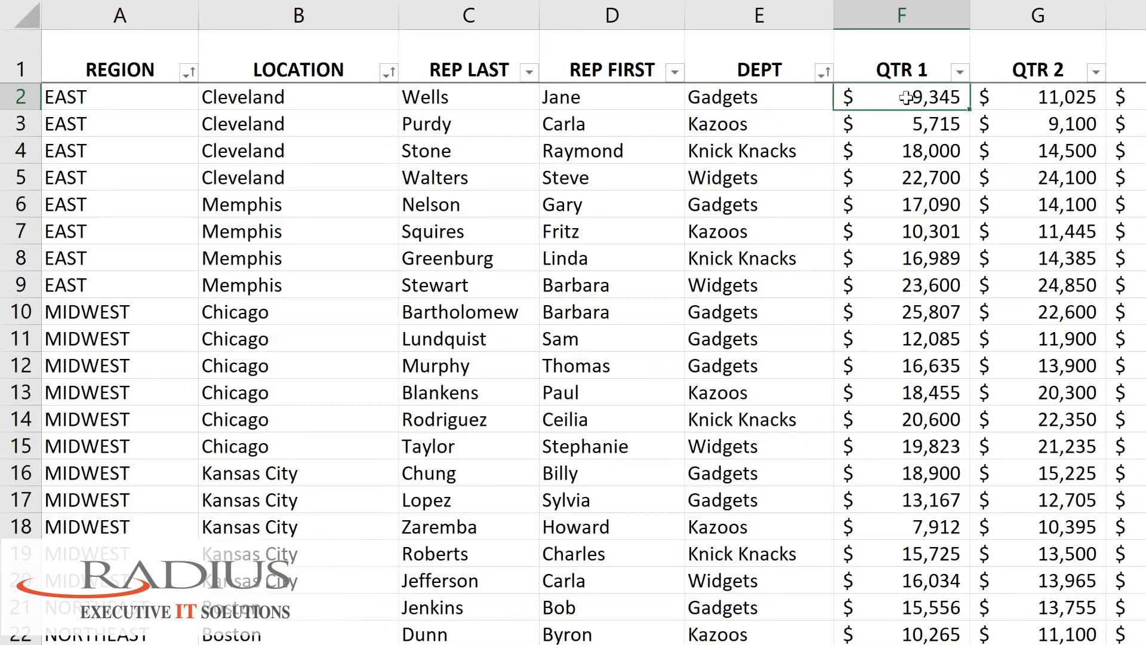
text(100000)
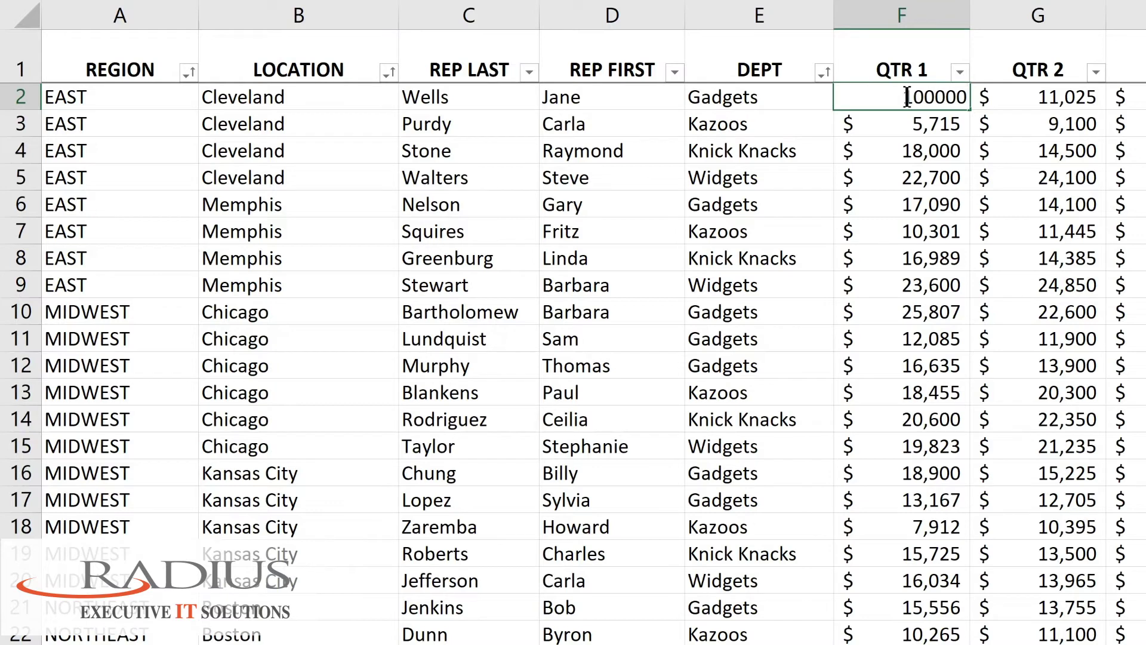
key(Return)
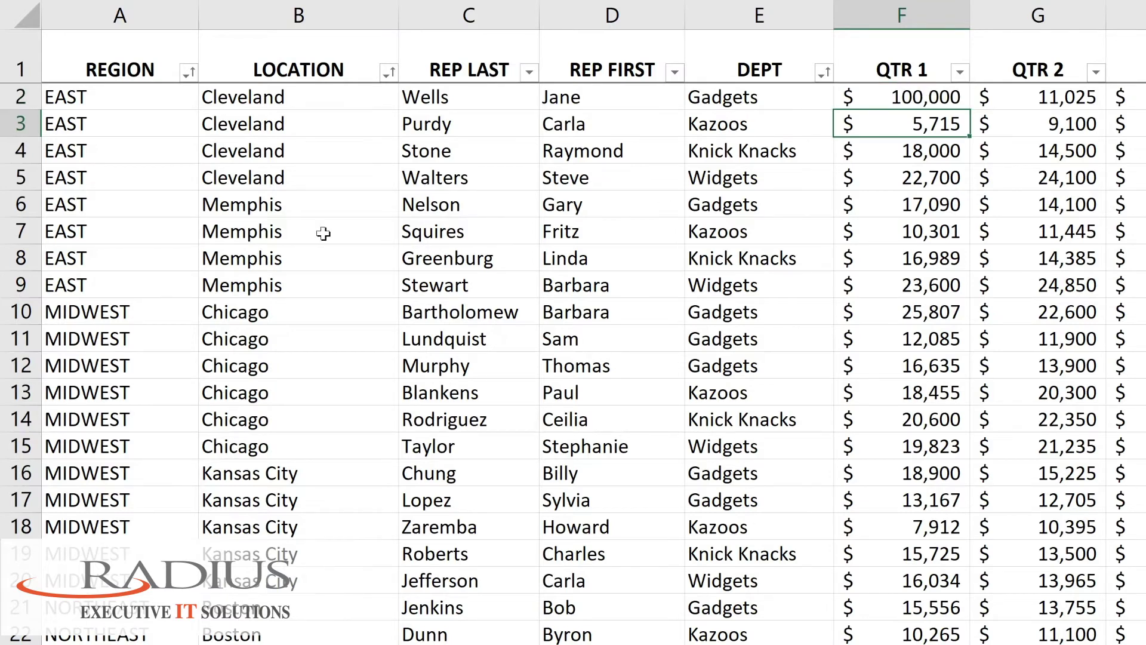
Change the location in cell B6 of the source data to Cleveland
click(263, 205)
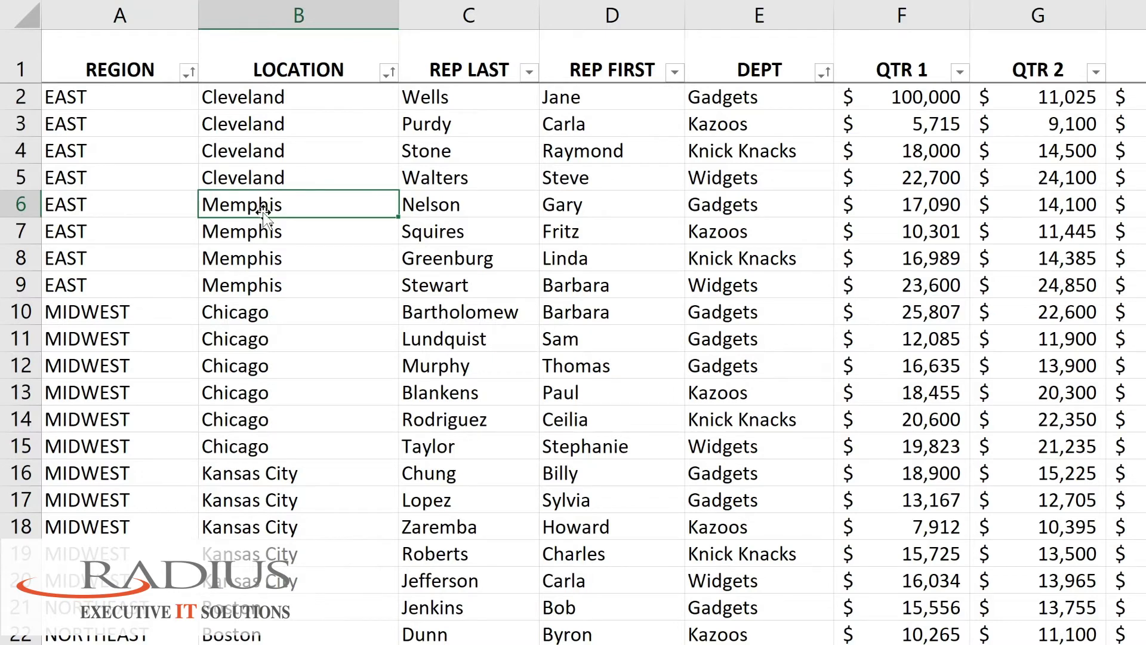
text(c)
key(BackSpace)
text(C)
key(Return)
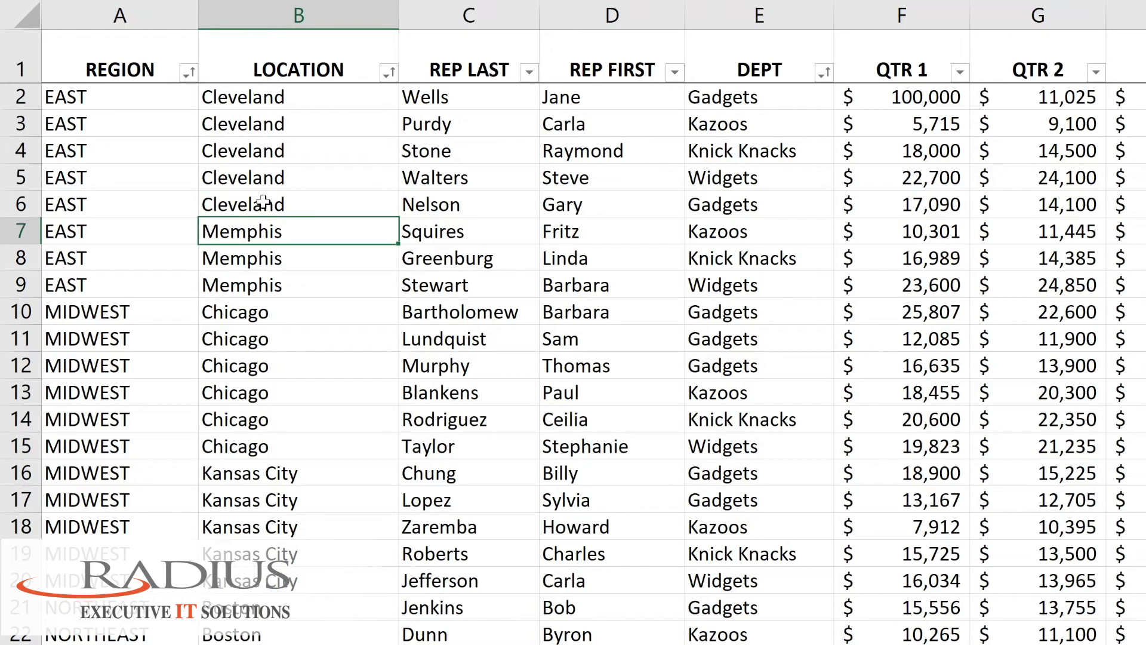
Return to the PivotTable sheet and use Refresh All to update the PivotTable with the edited source data
click(750, 208)
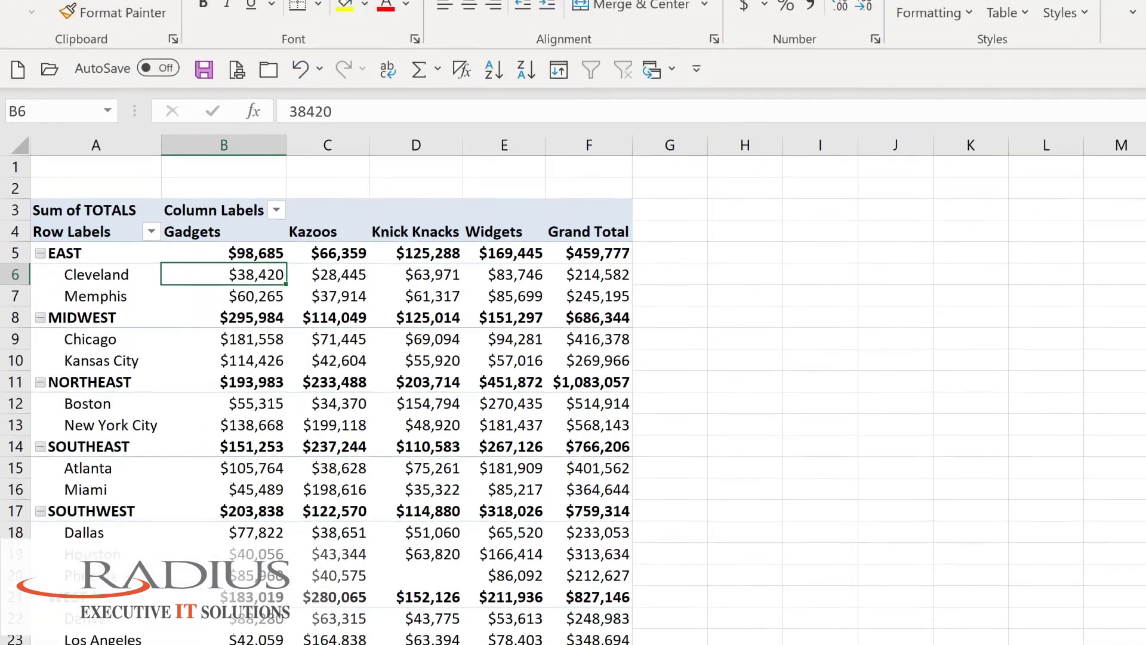
click(796, 30)
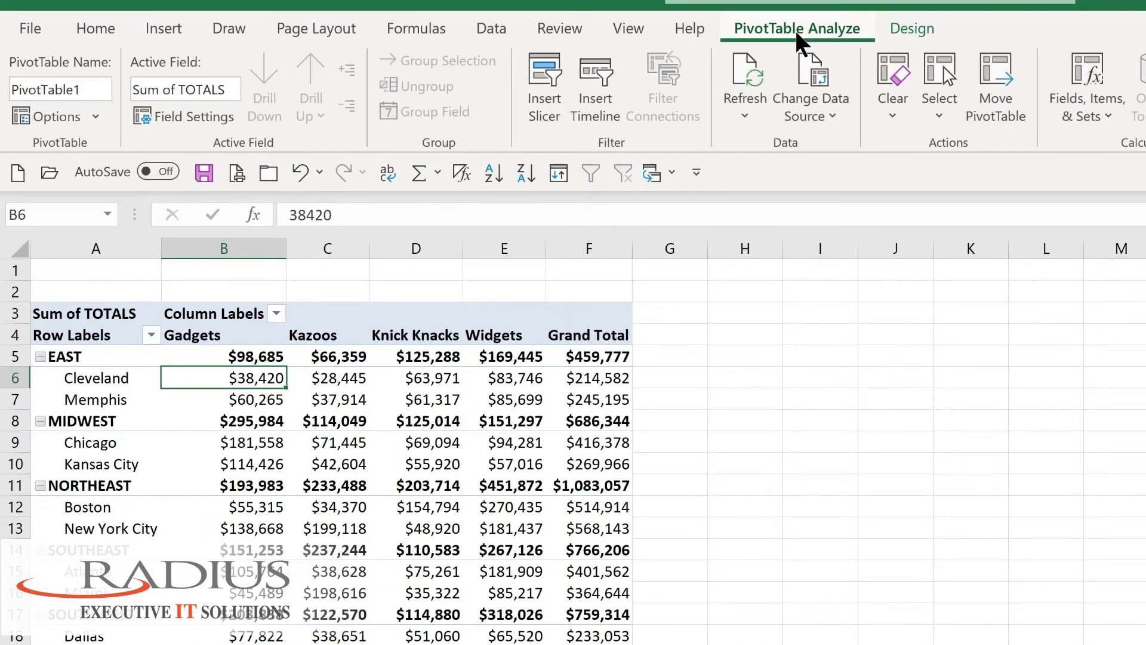
click(743, 115)
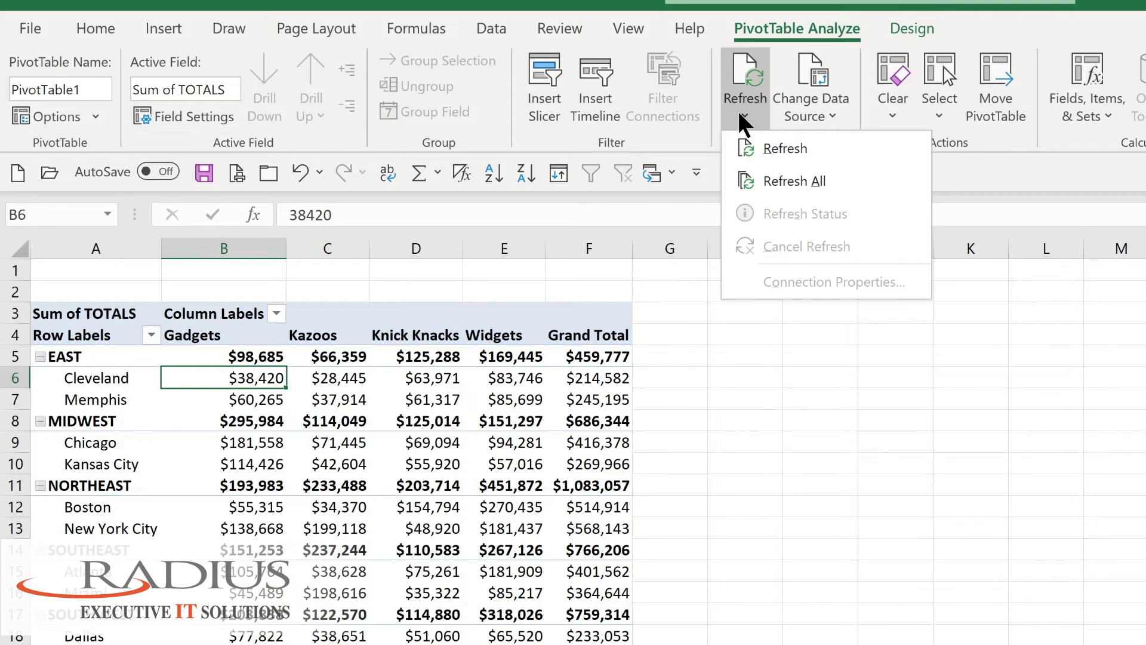
click(777, 181)
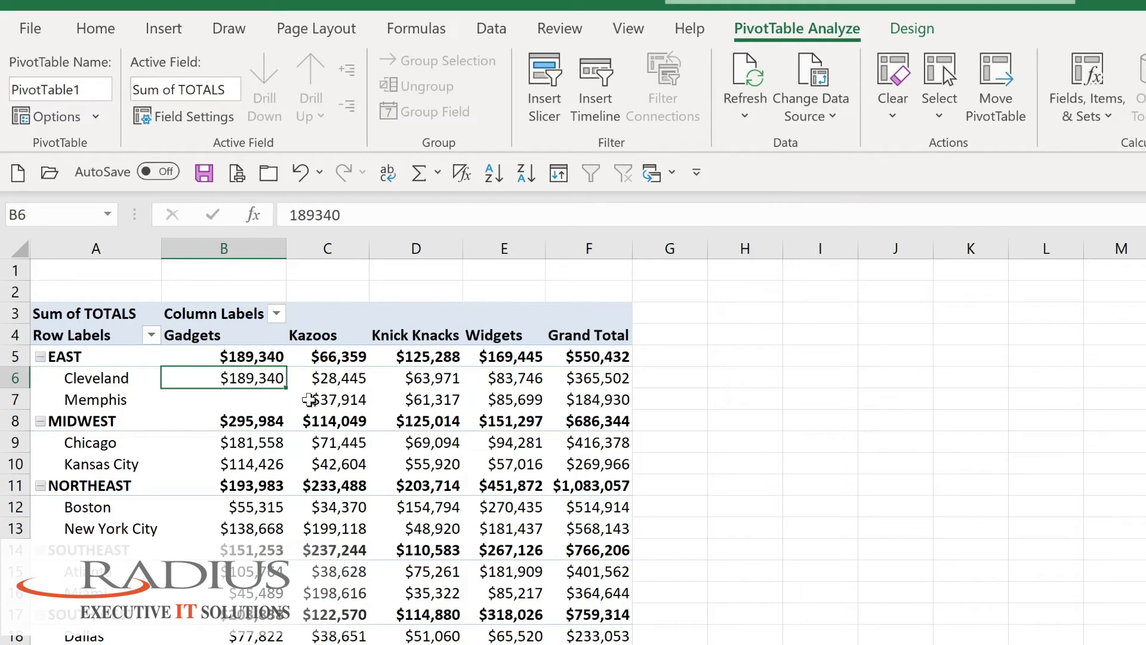
Review the PivotTable's data source range through Change Data Source, keeping 'Sales Tracking'!$A$1:$J$77
mouse_move(313, 397)
mouse_move(230, 458)
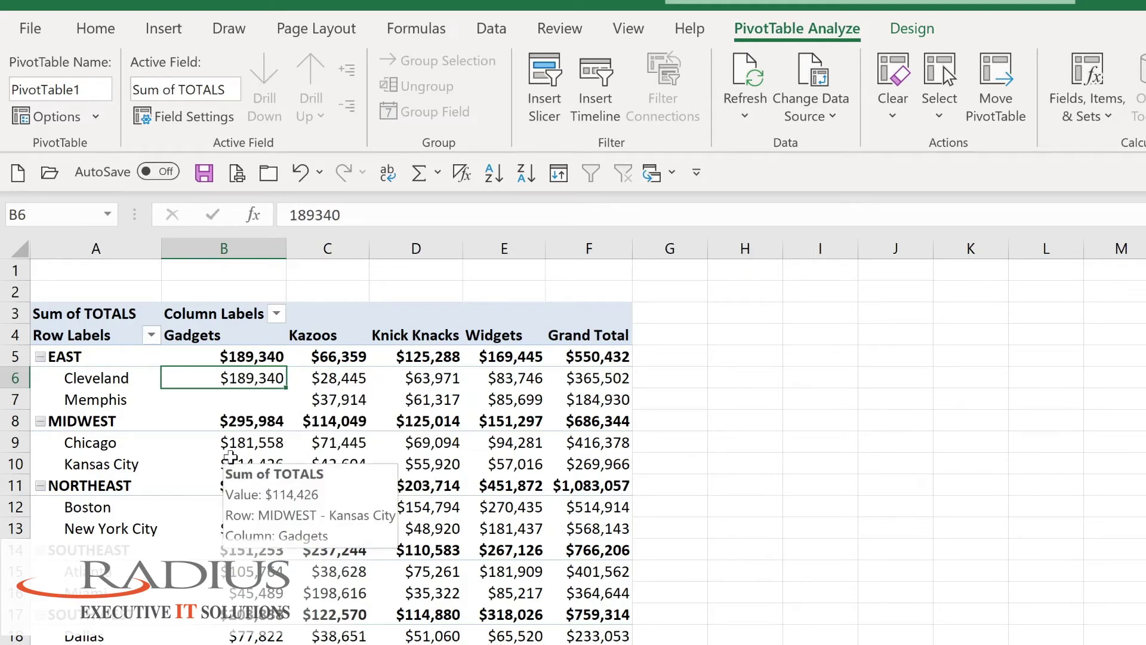
mouse_move(241, 400)
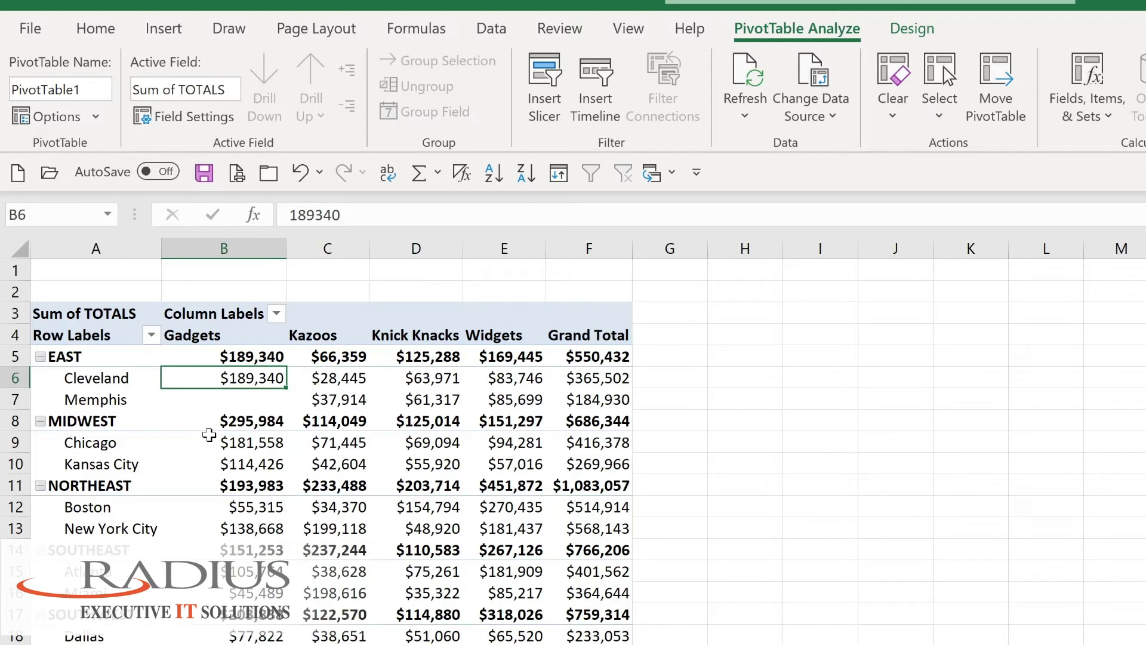
mouse_move(240, 416)
click(824, 117)
click(819, 139)
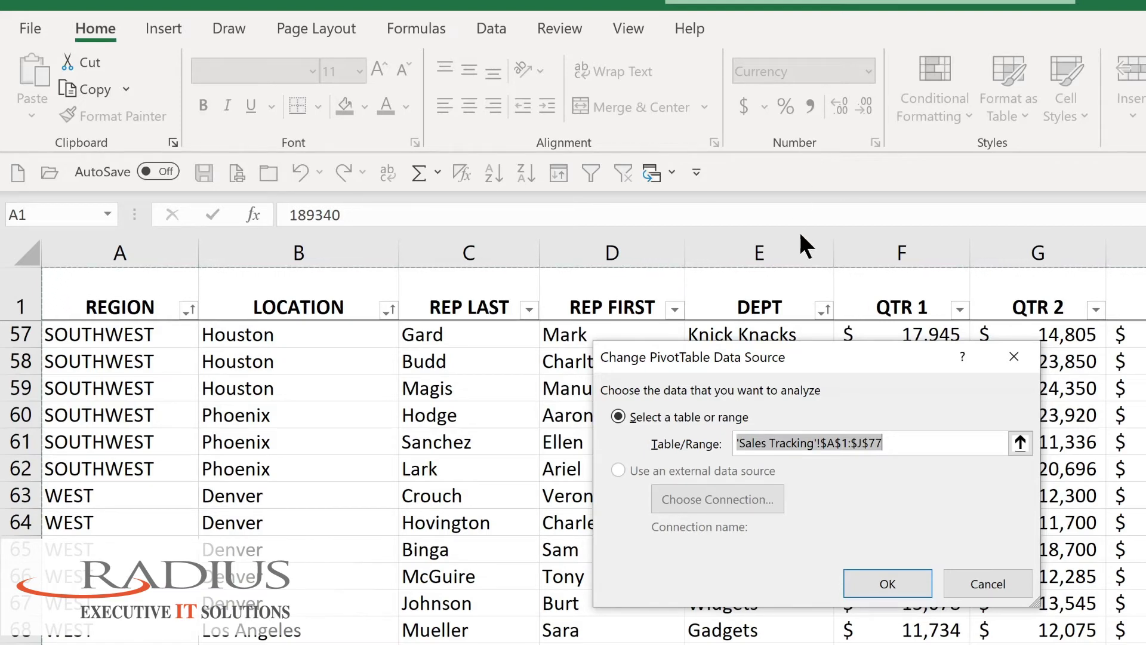
click(901, 582)
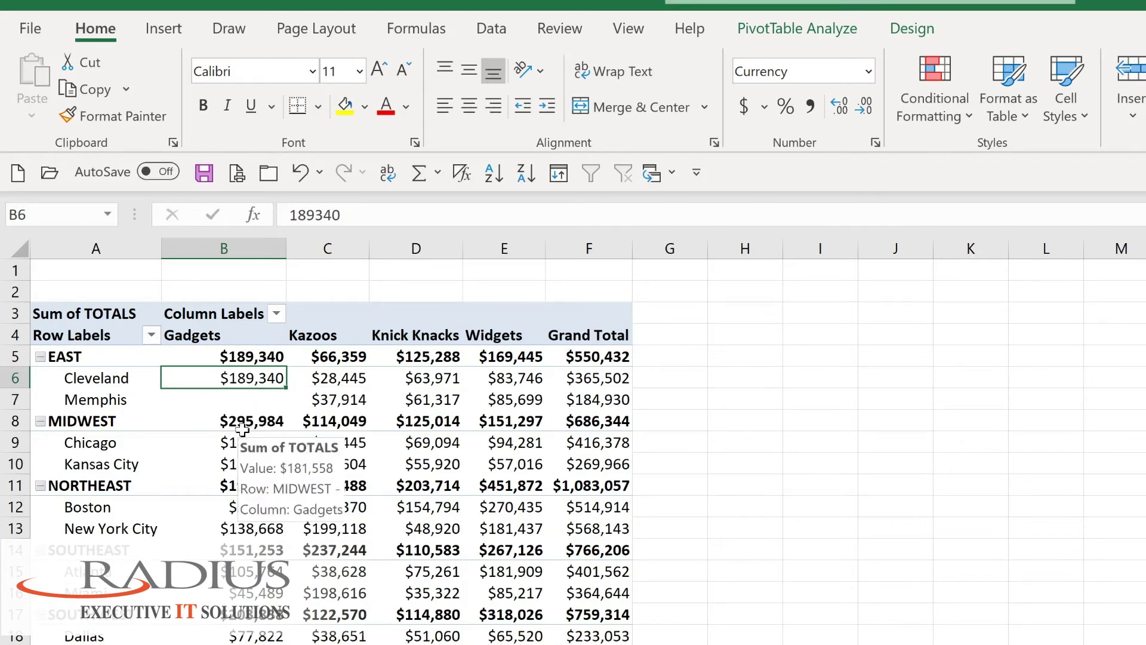
Drill down into the Chicago Gadgets total in cell B9 to view its underlying records
mouse_move(239, 445)
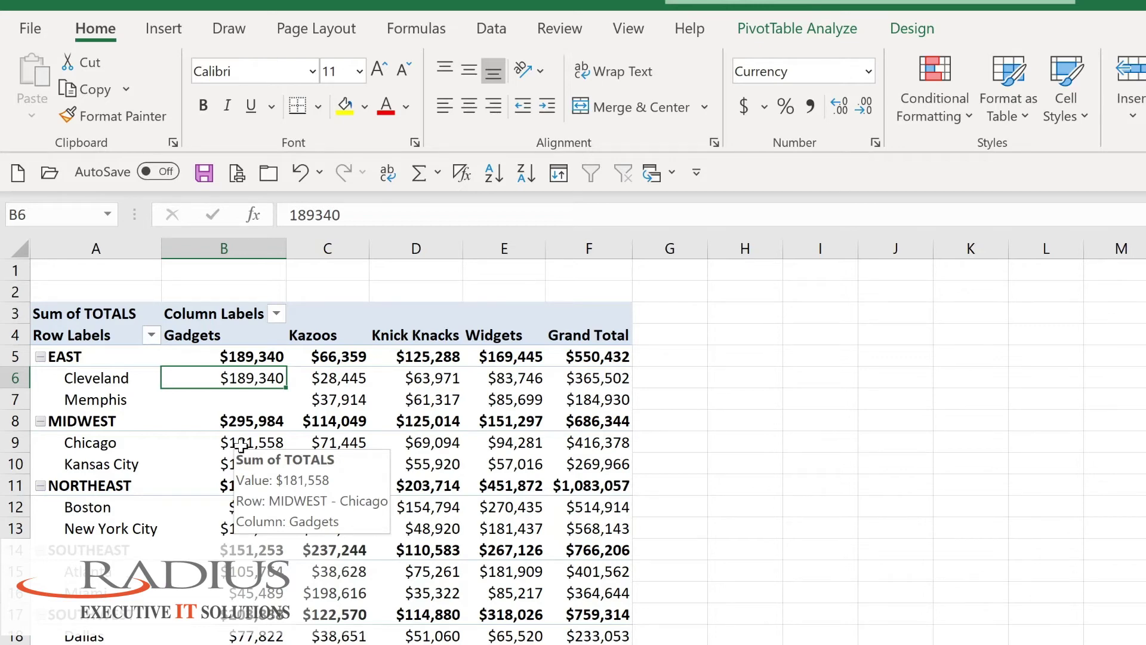
double_click(241, 445)
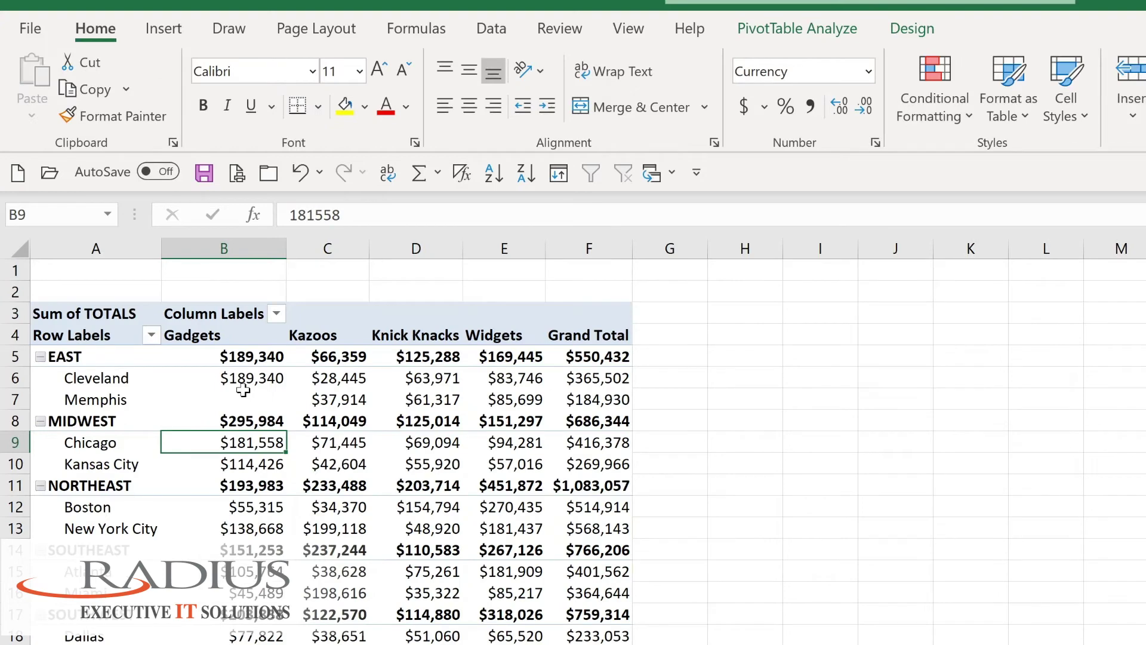
Collapse the EAST region in the PivotTable to hide its individual locations
mouse_move(243, 390)
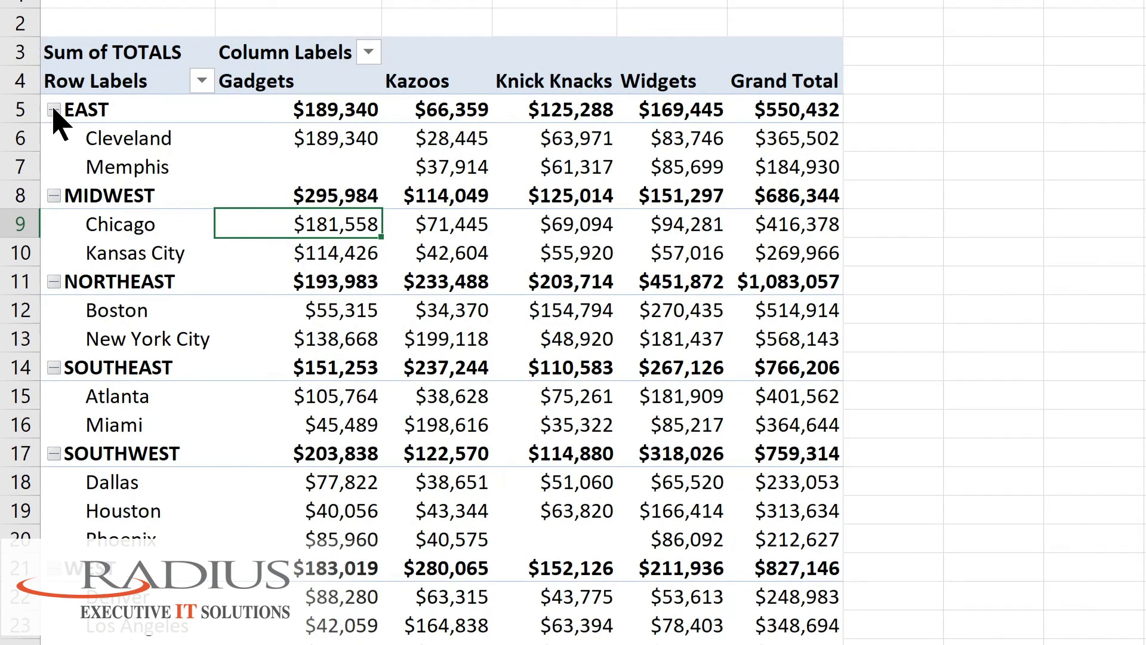
click(53, 109)
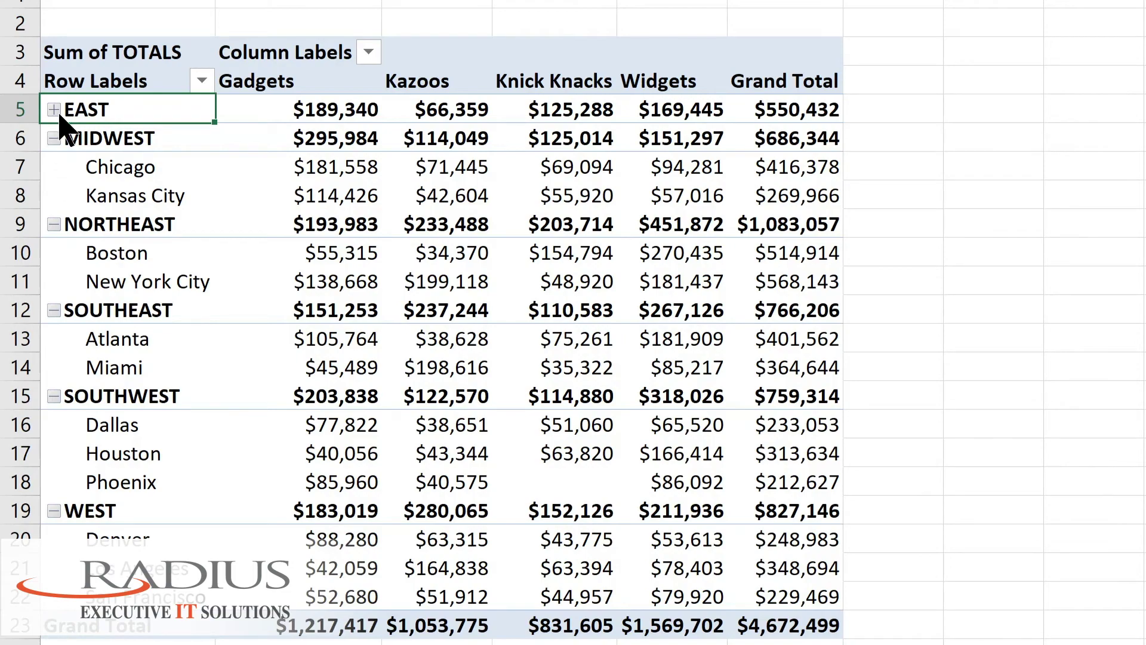
Expand the EAST region again, and collapse and re-expand all items of the REGION field
click(54, 110)
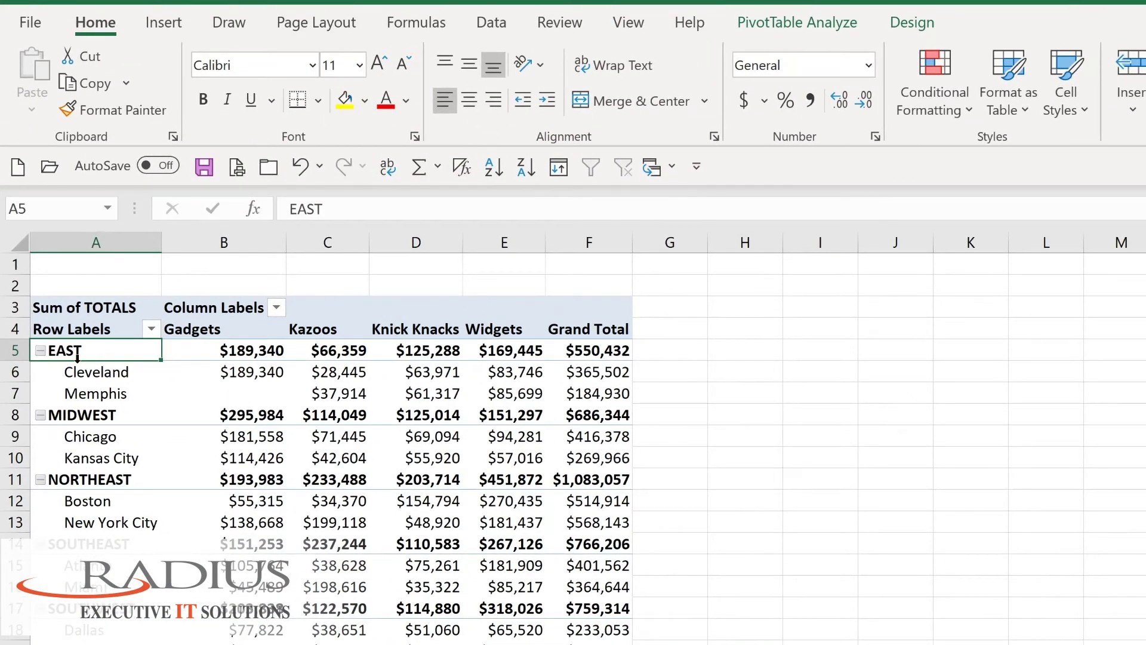
click(771, 27)
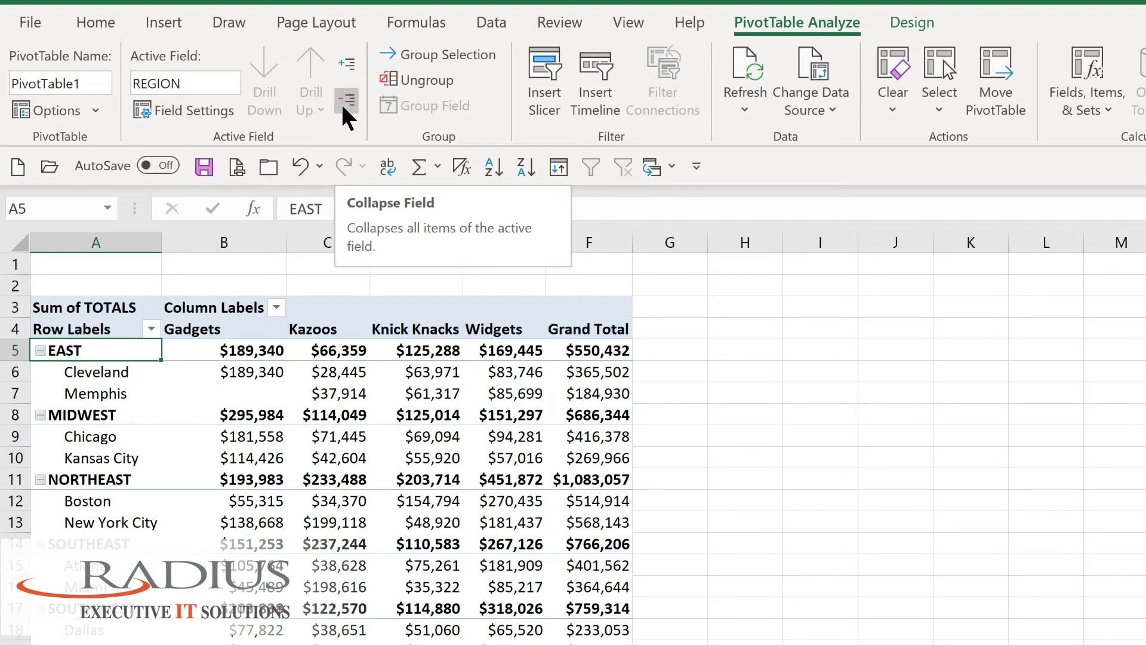
click(343, 107)
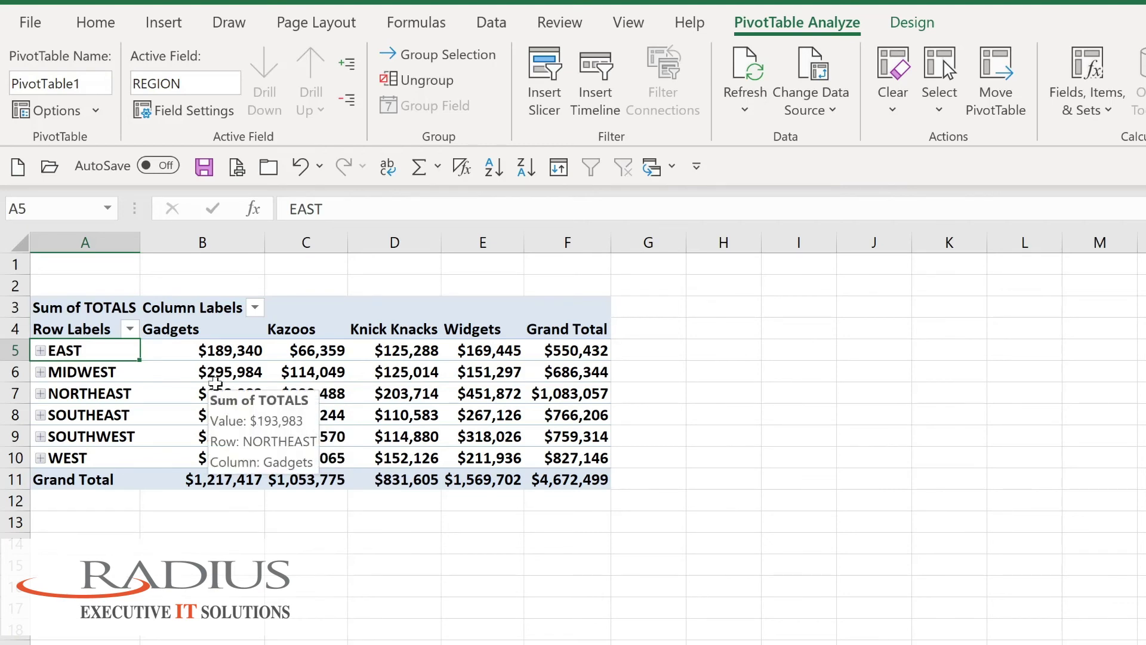
click(351, 62)
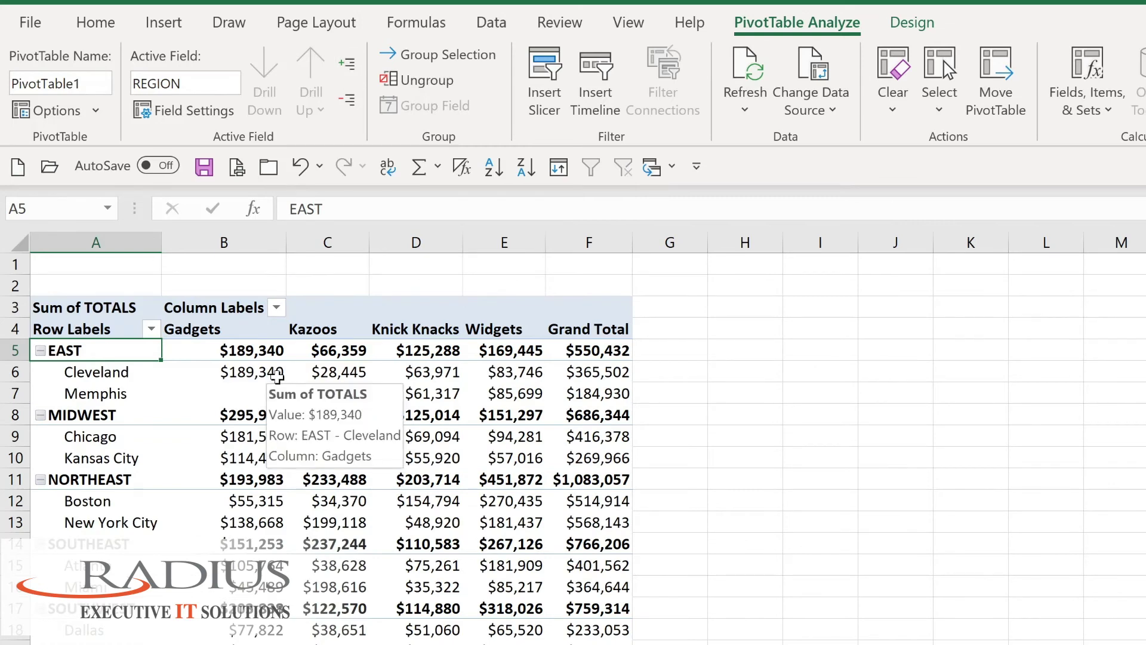
Apply the blue PivotTable style from the first row of the Medium styles
click(919, 23)
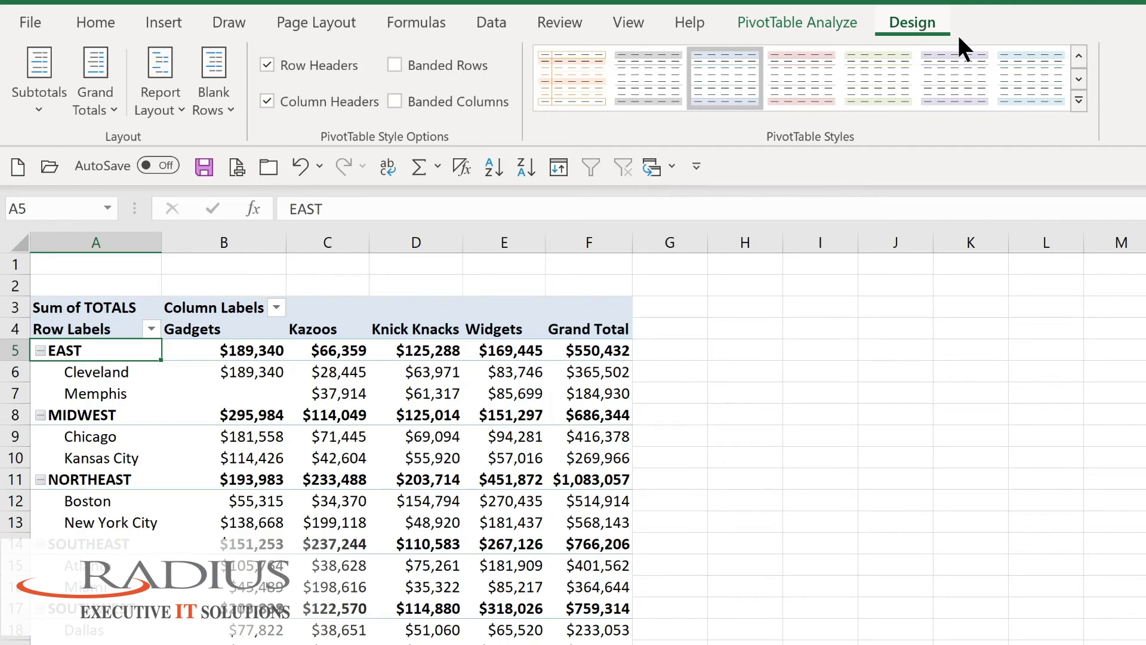
click(1079, 100)
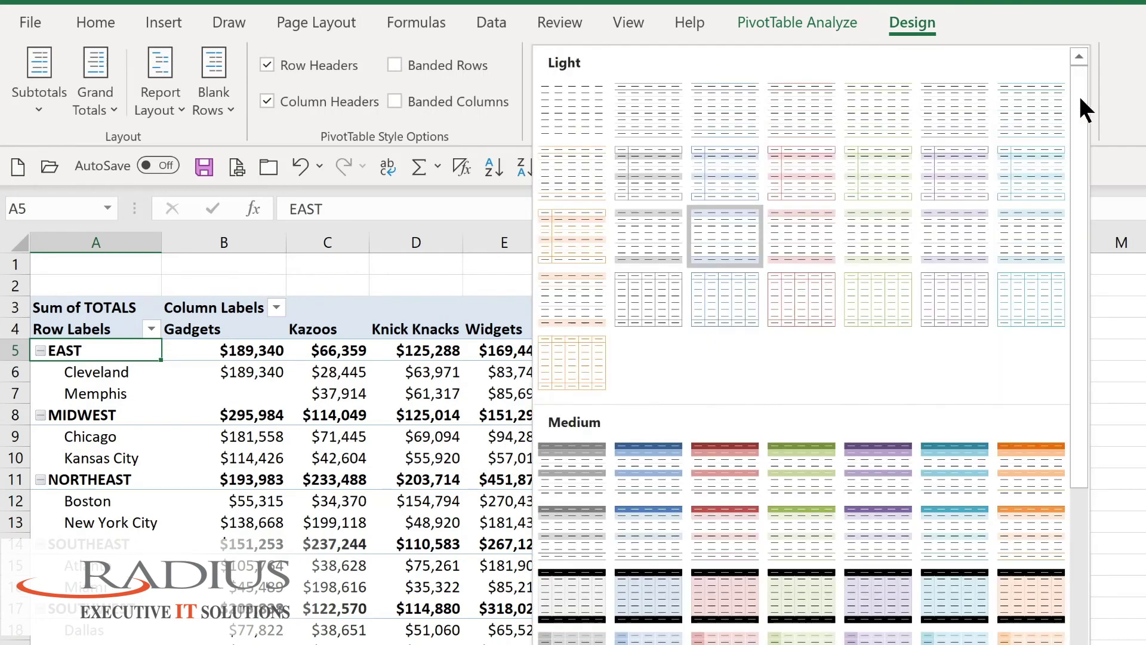
click(630, 472)
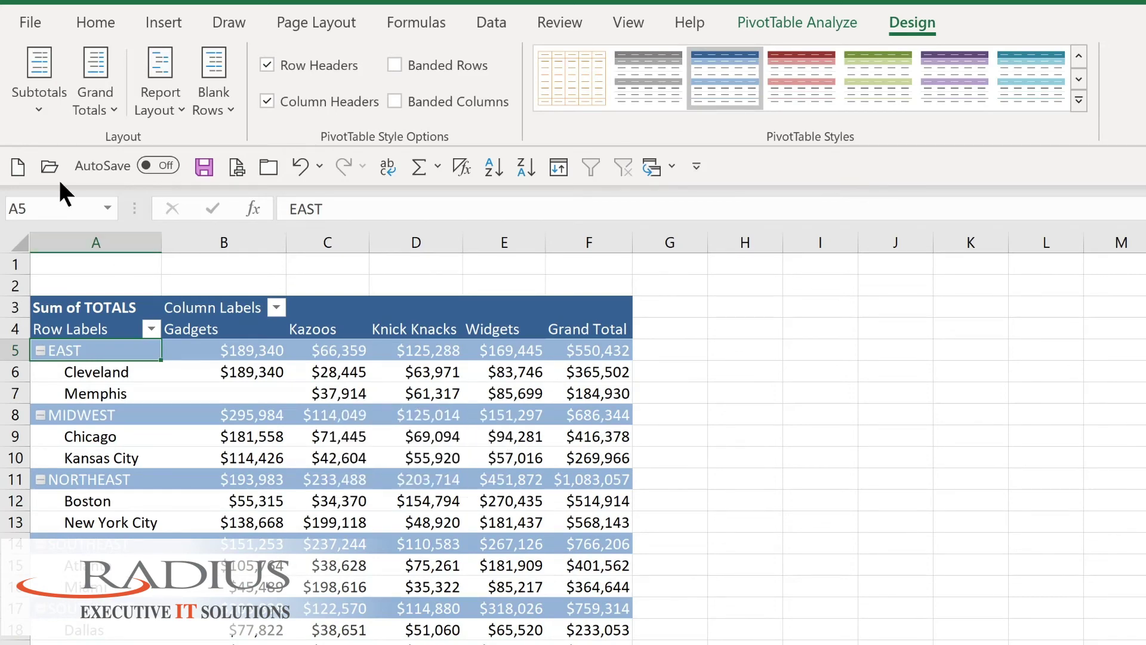
Show all subtotals at the bottom of each region group
click(44, 112)
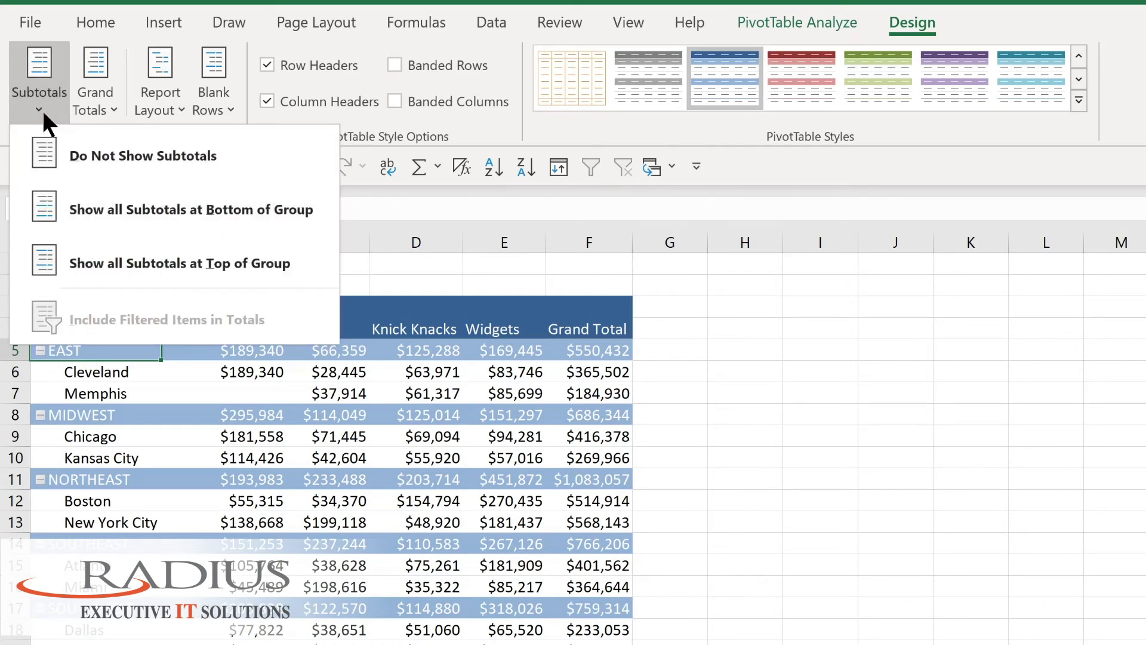
click(110, 218)
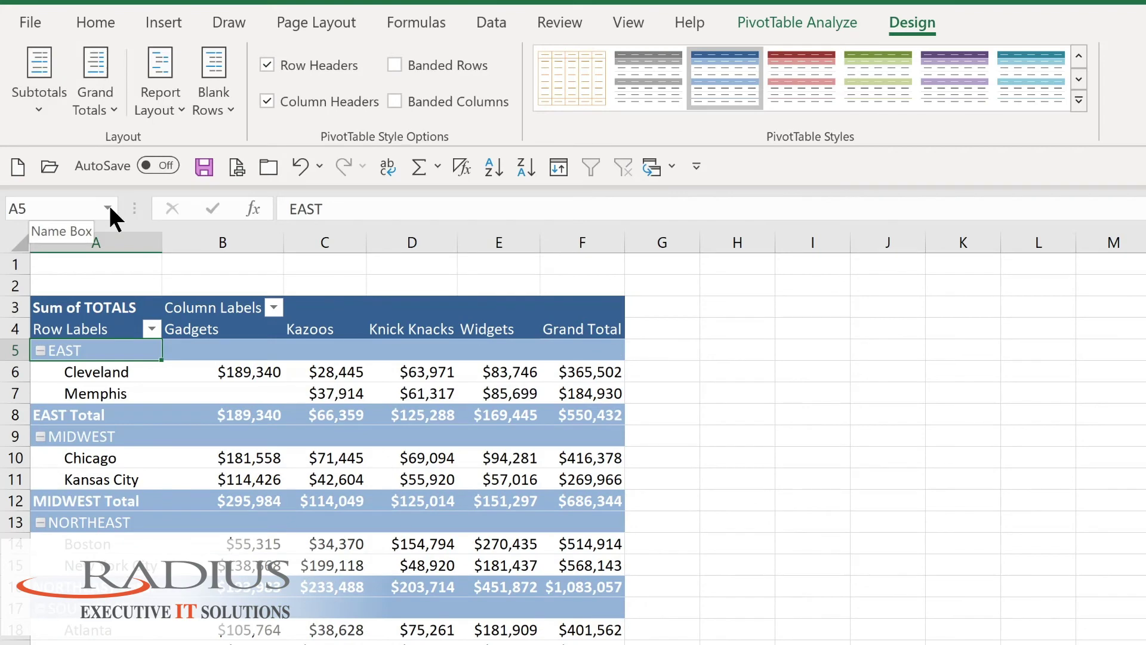
click(96, 103)
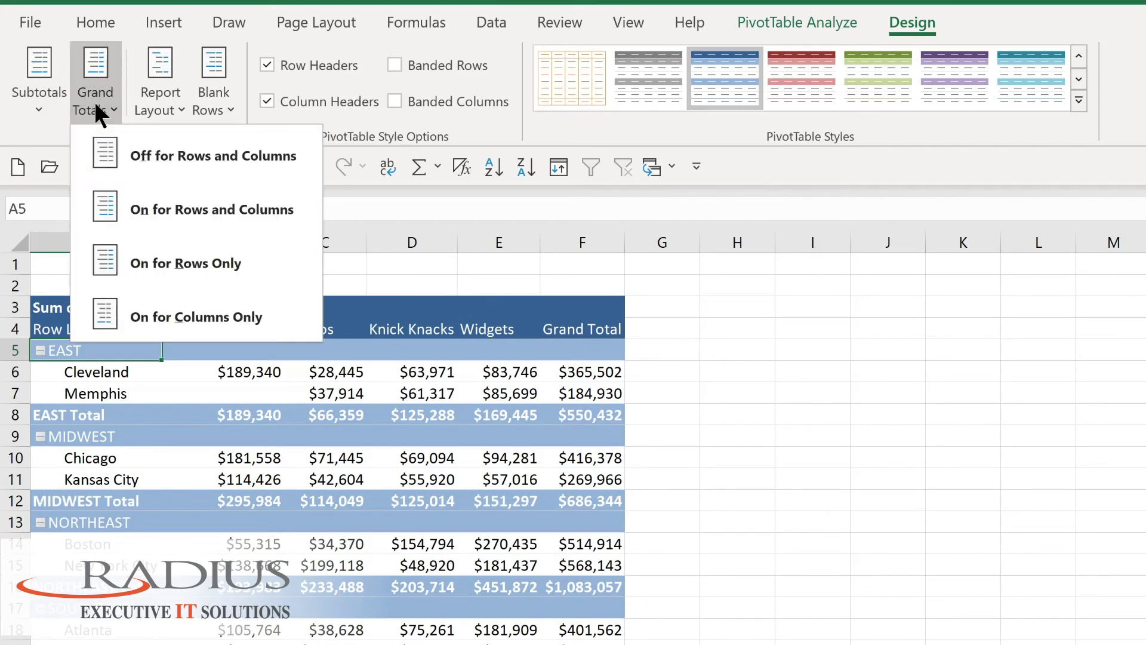
click(175, 106)
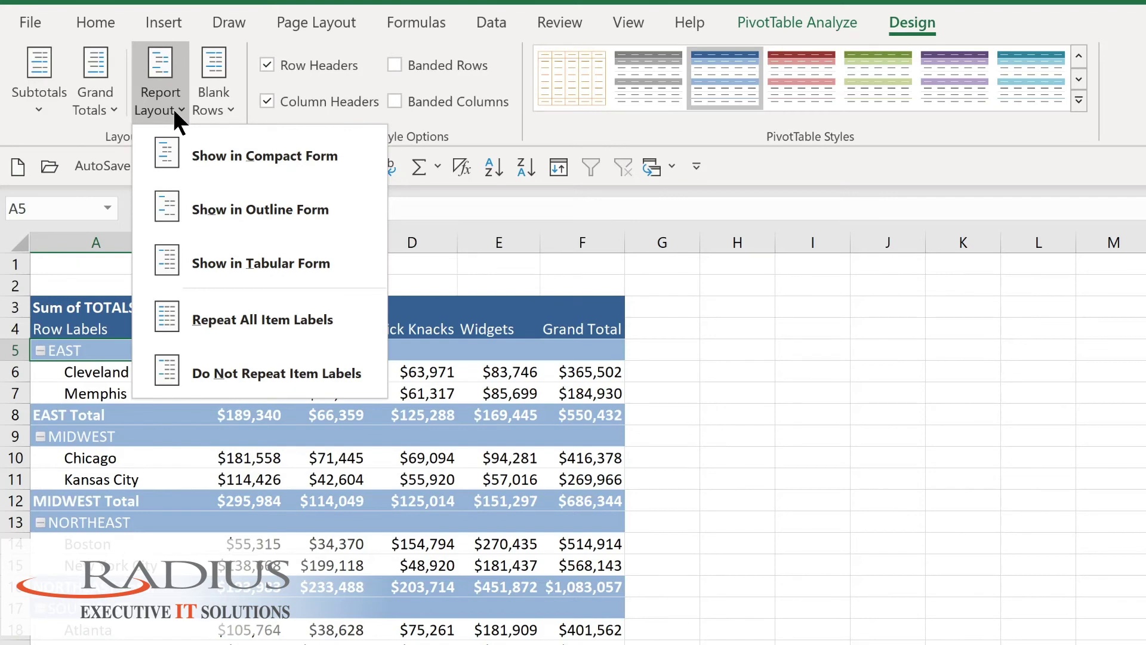
click(173, 106)
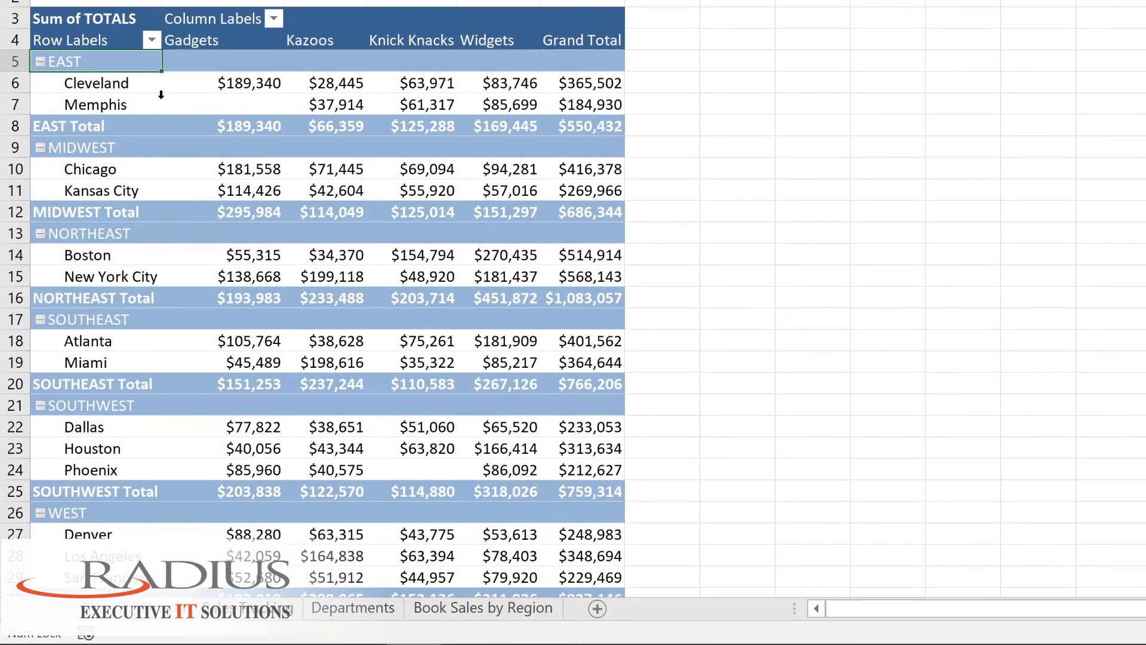
Filter the row labels to only the EAST, MIDWEST and NORTHEAST regions
click(152, 40)
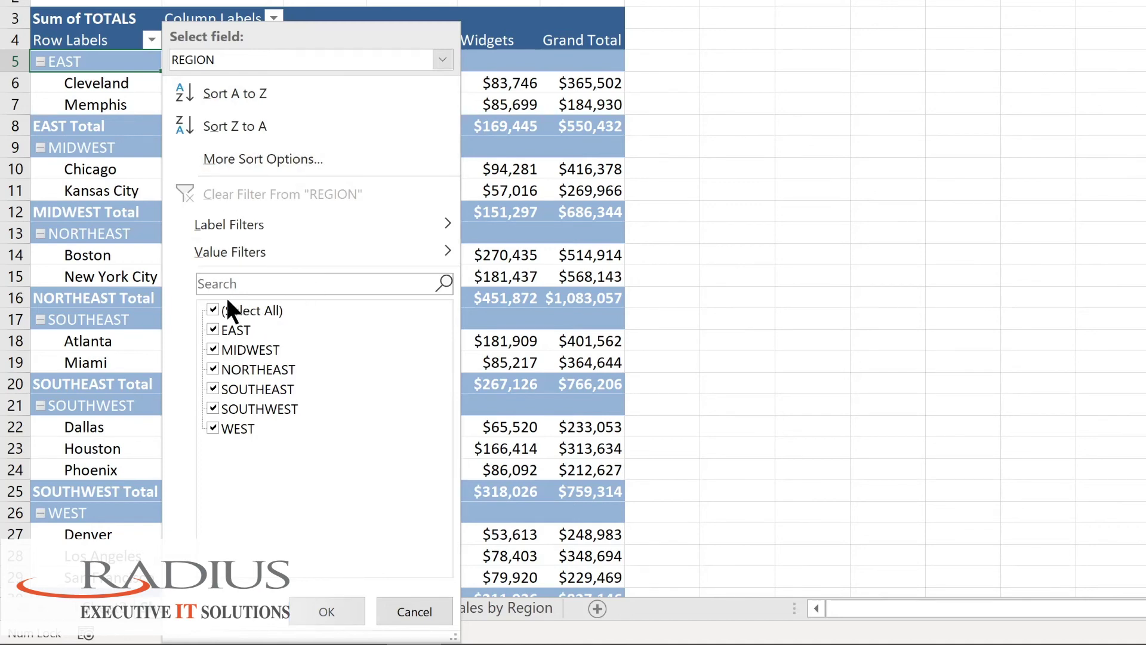
click(209, 306)
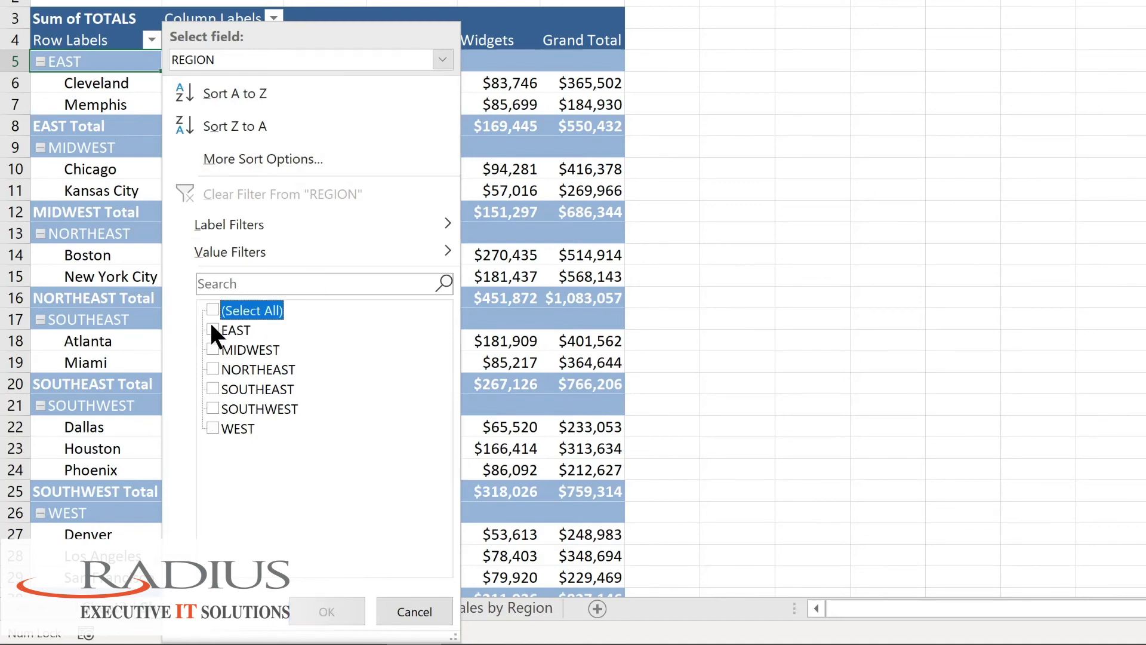
click(210, 327)
click(215, 348)
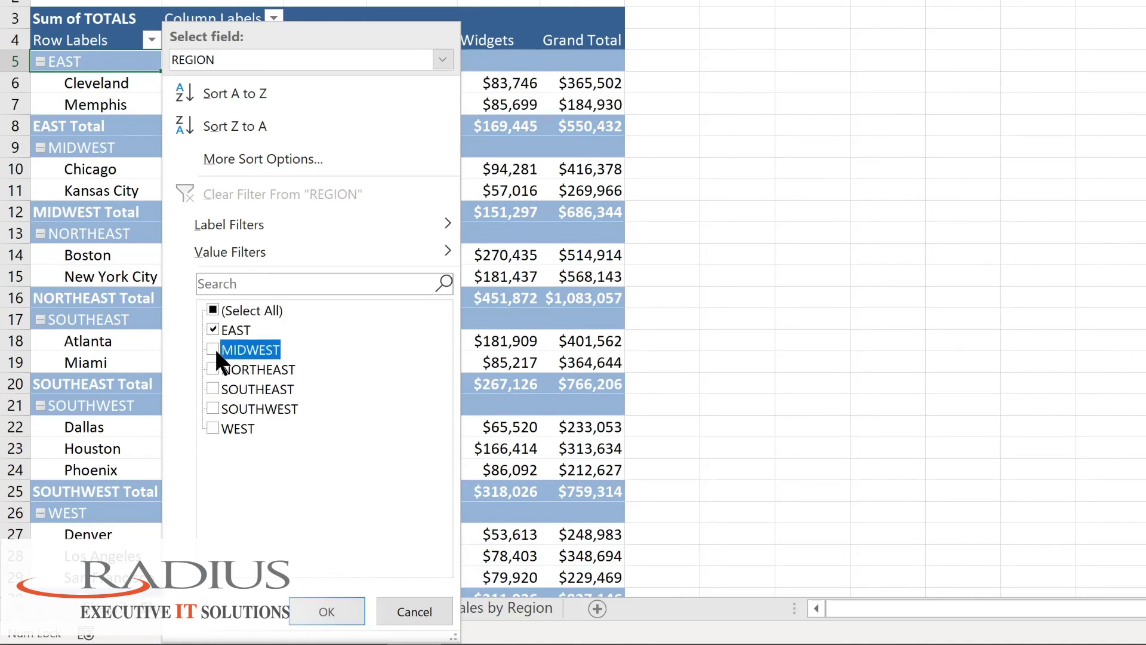
click(212, 369)
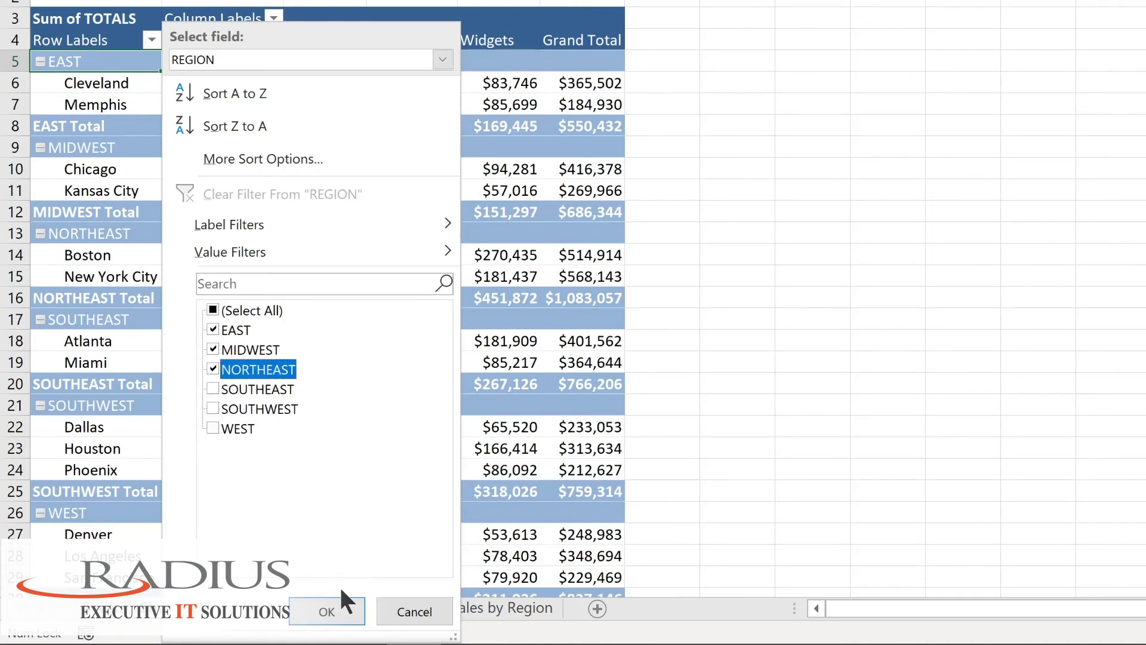
click(333, 610)
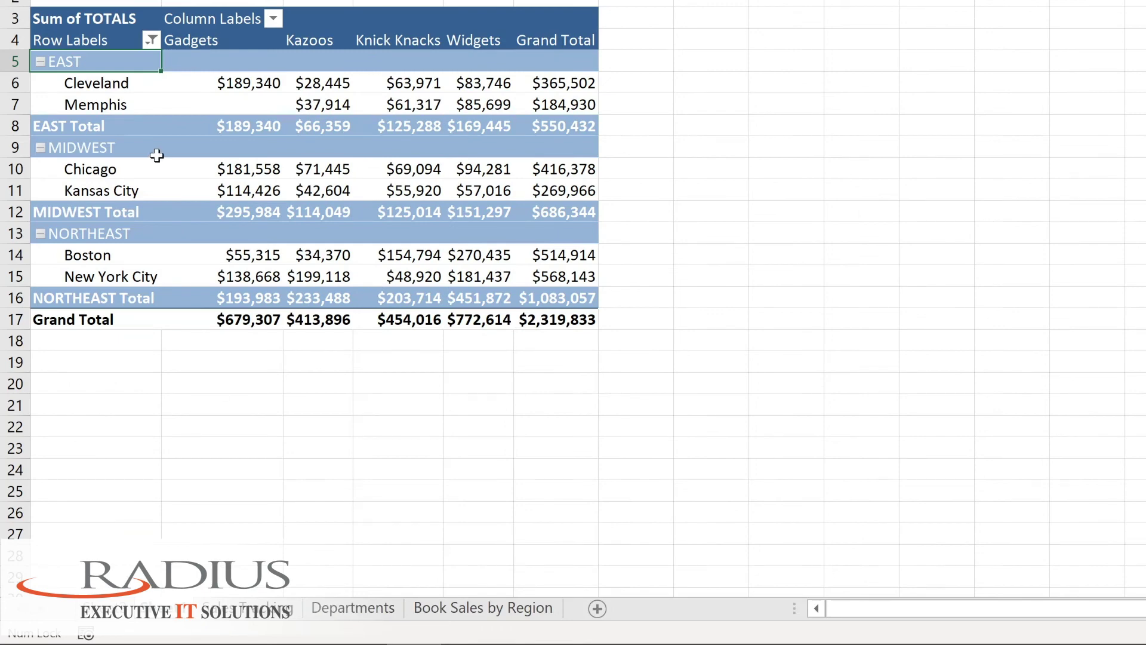
Clear the filter from the REGION field in the row labels
click(272, 18)
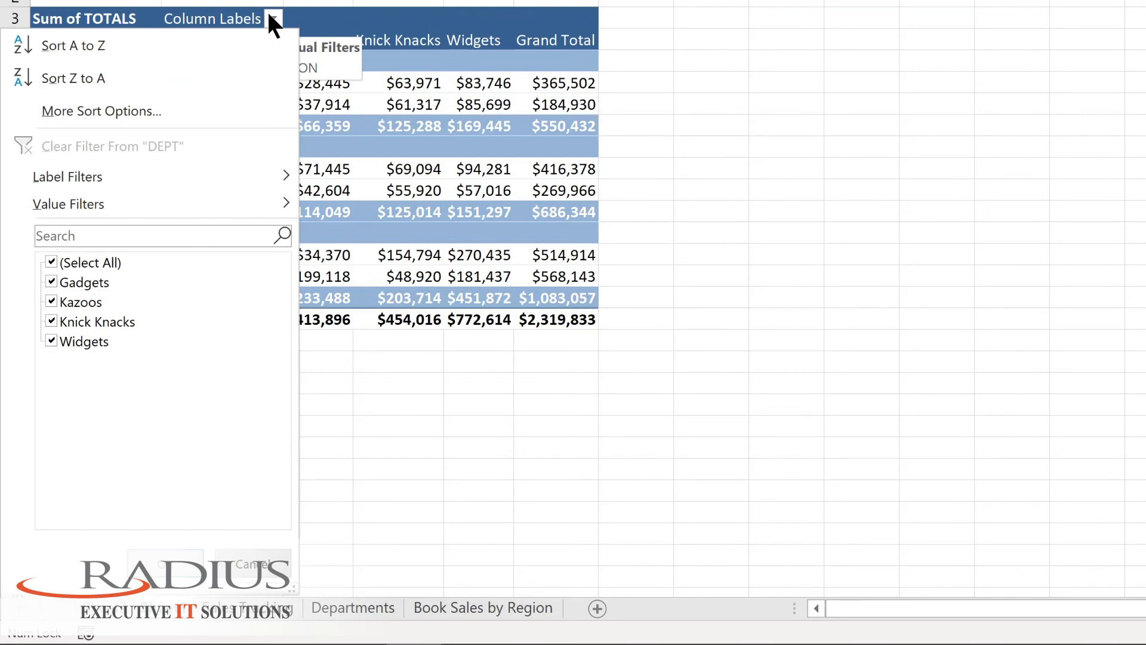
click(150, 39)
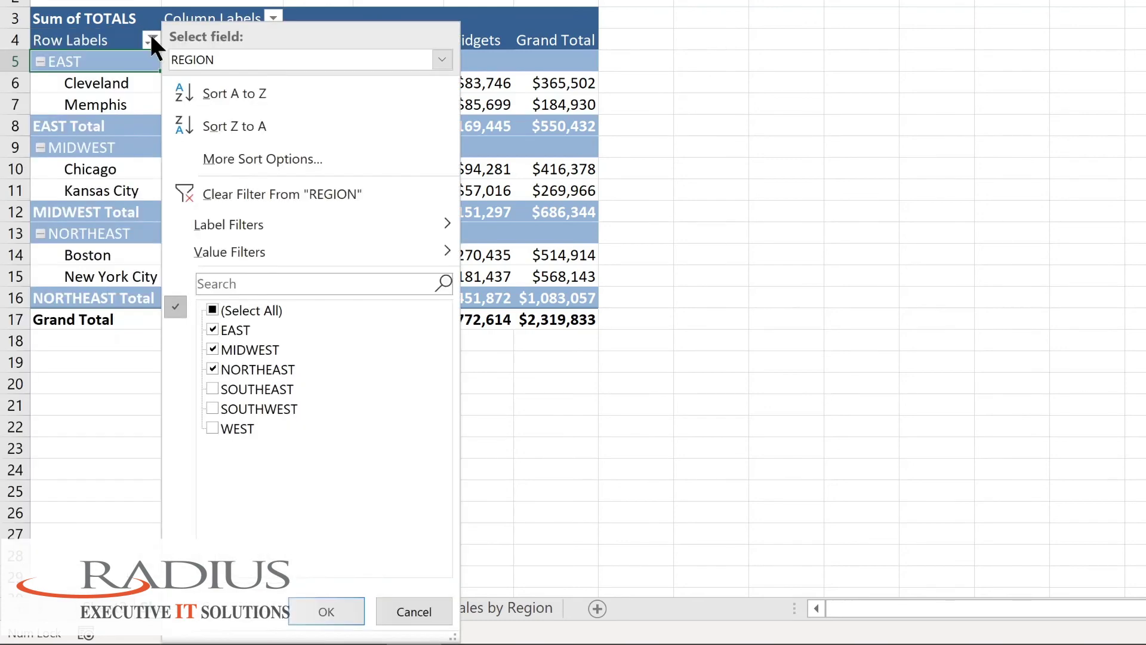
click(223, 188)
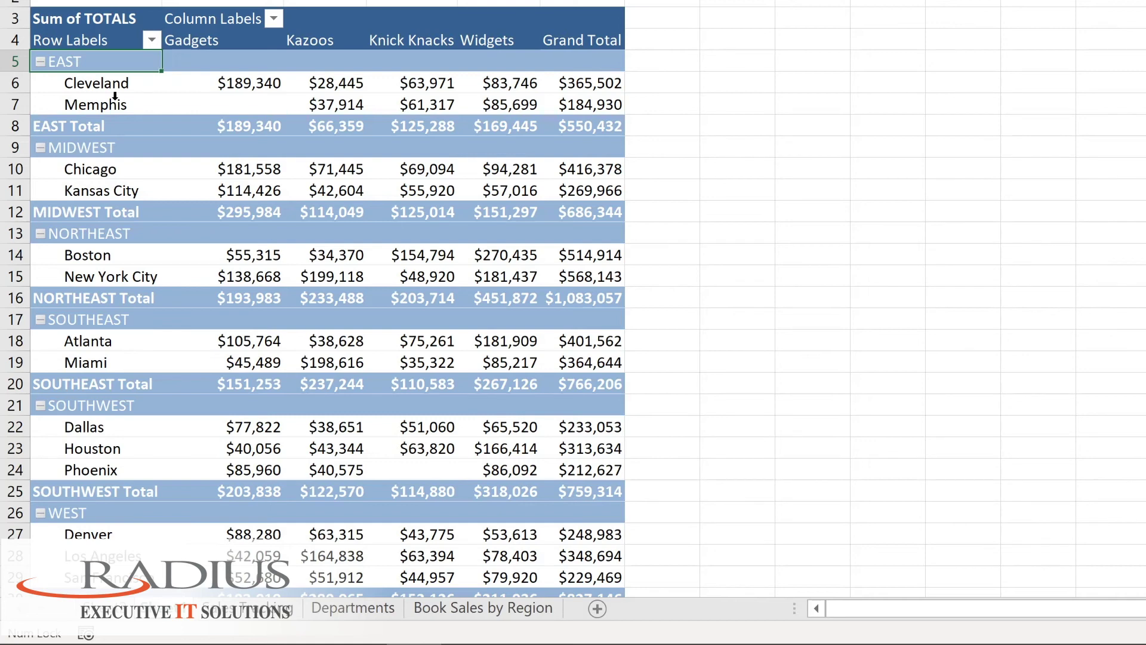
Sort the locations within each region by their Grand Total from smallest to largest
click(222, 83)
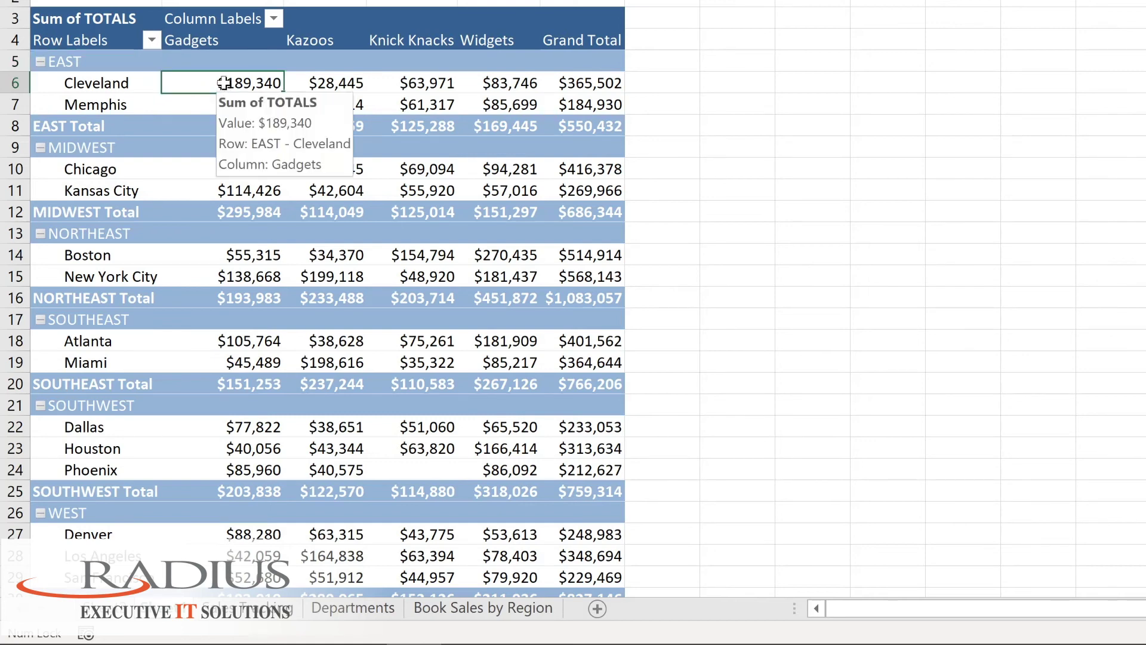
right_click(577, 85)
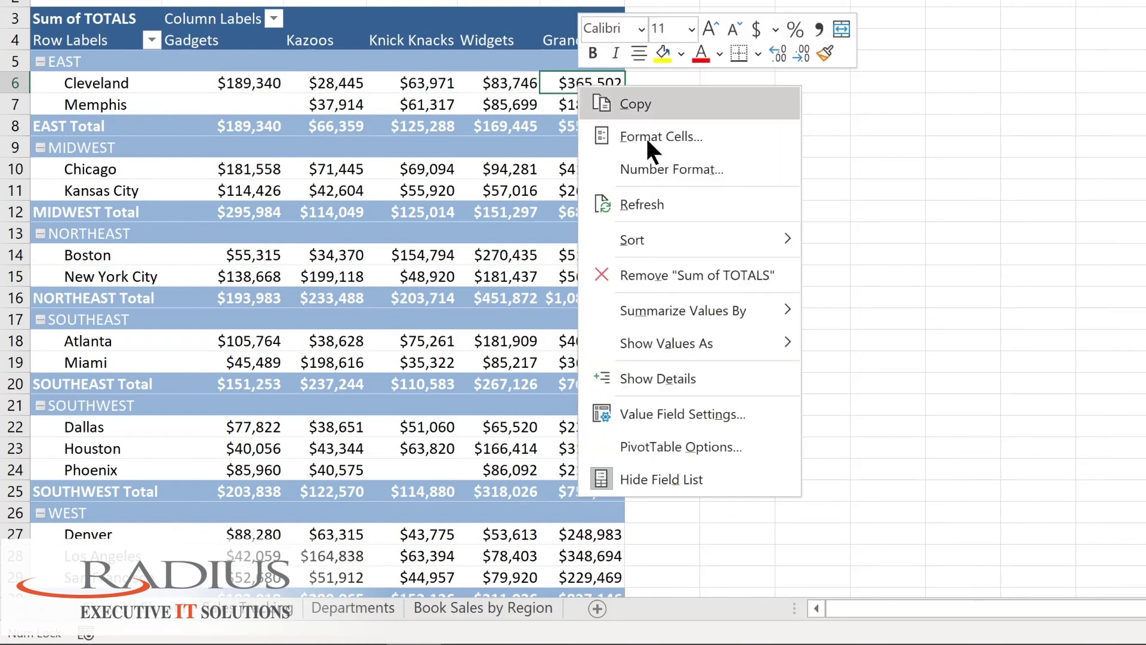
mouse_move(646, 245)
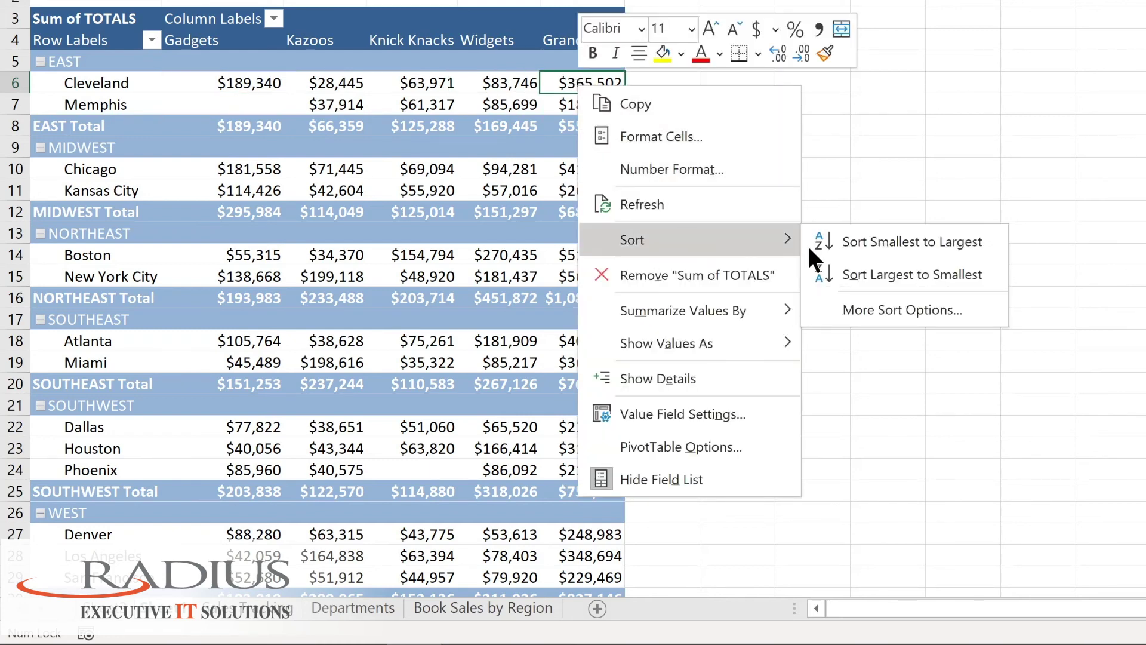
click(867, 239)
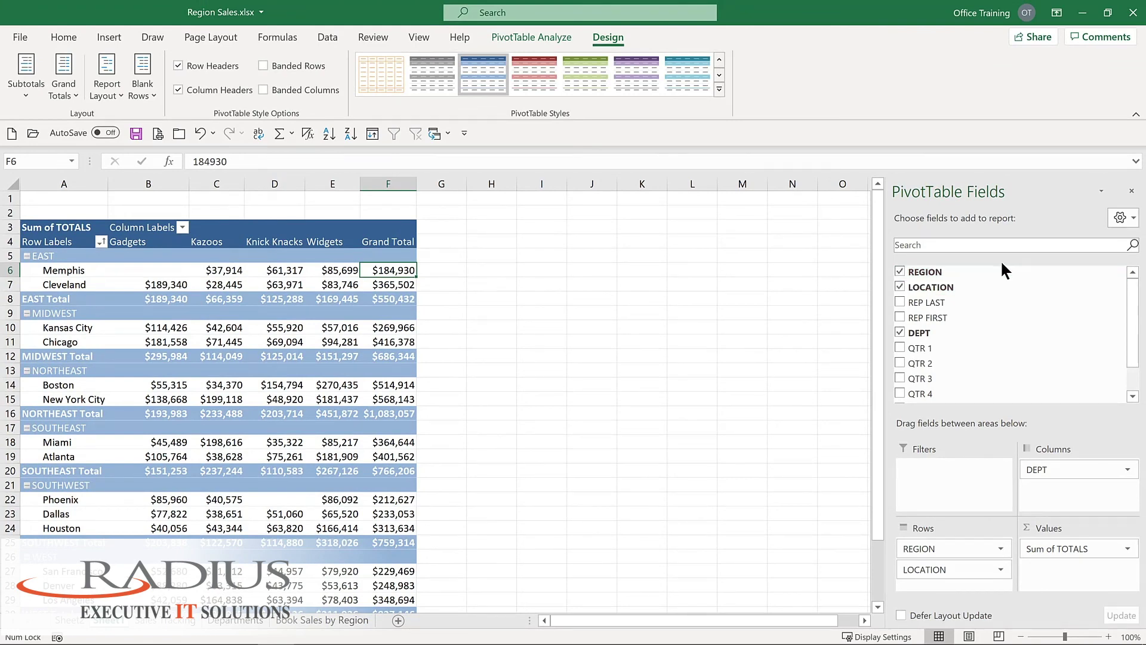
Remove REGION from the PivotTable rows and add it as a report filter
click(900, 272)
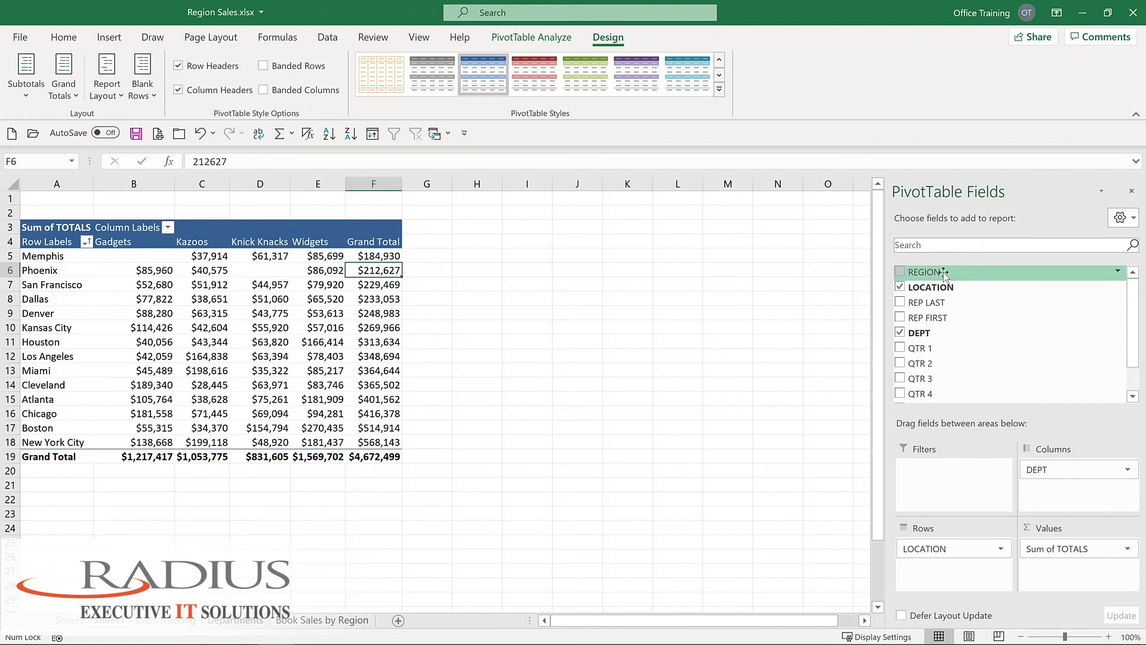
drag(943, 273, 929, 477)
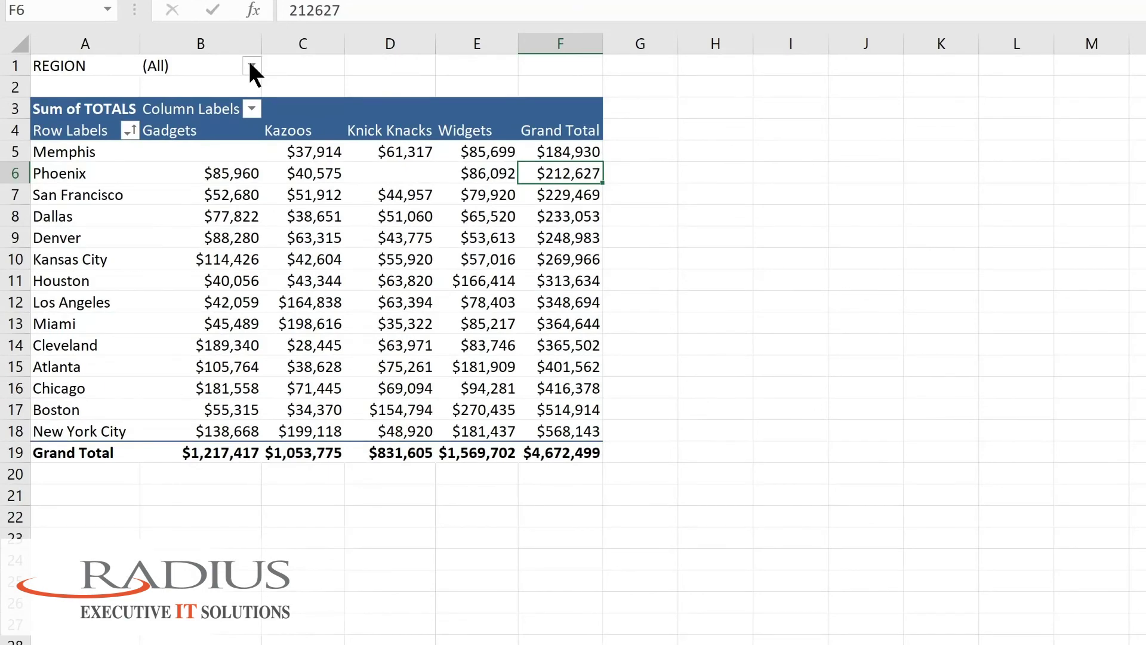
Set the REGION report filter to MIDWEST
click(252, 66)
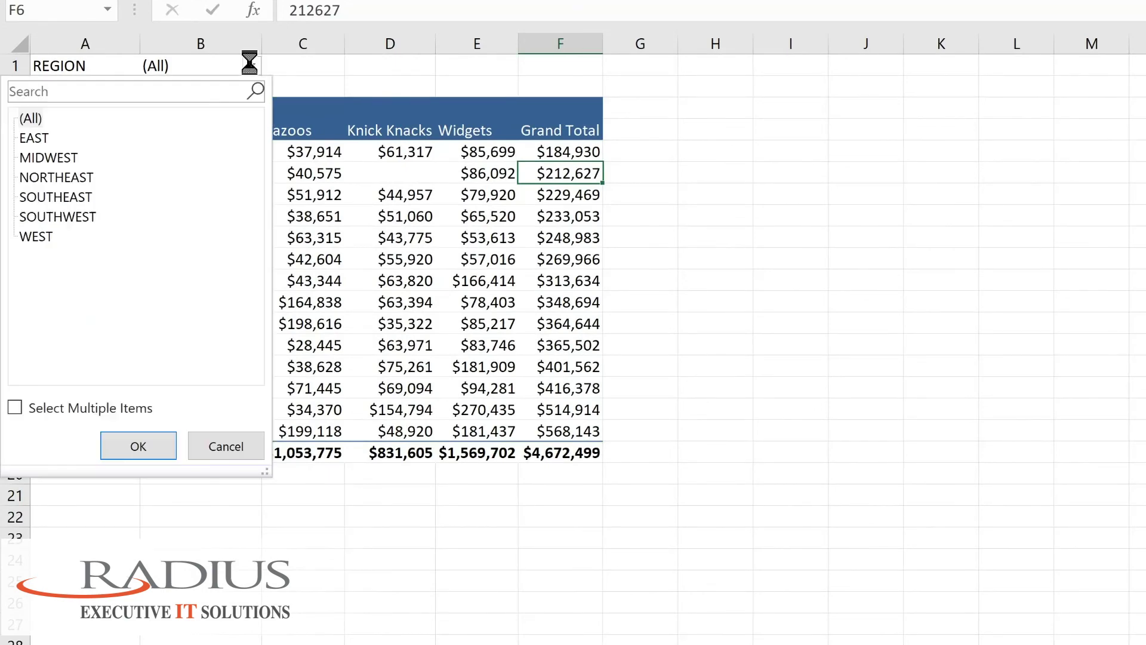
click(62, 157)
click(139, 447)
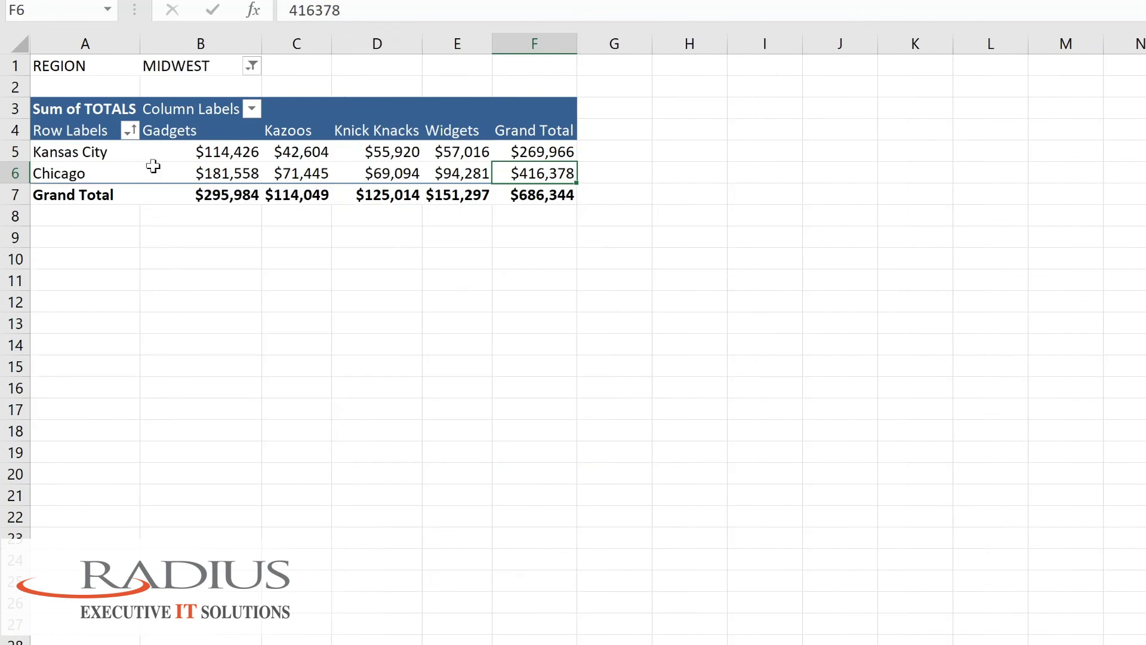
Reset the REGION report filter to (All)
click(252, 66)
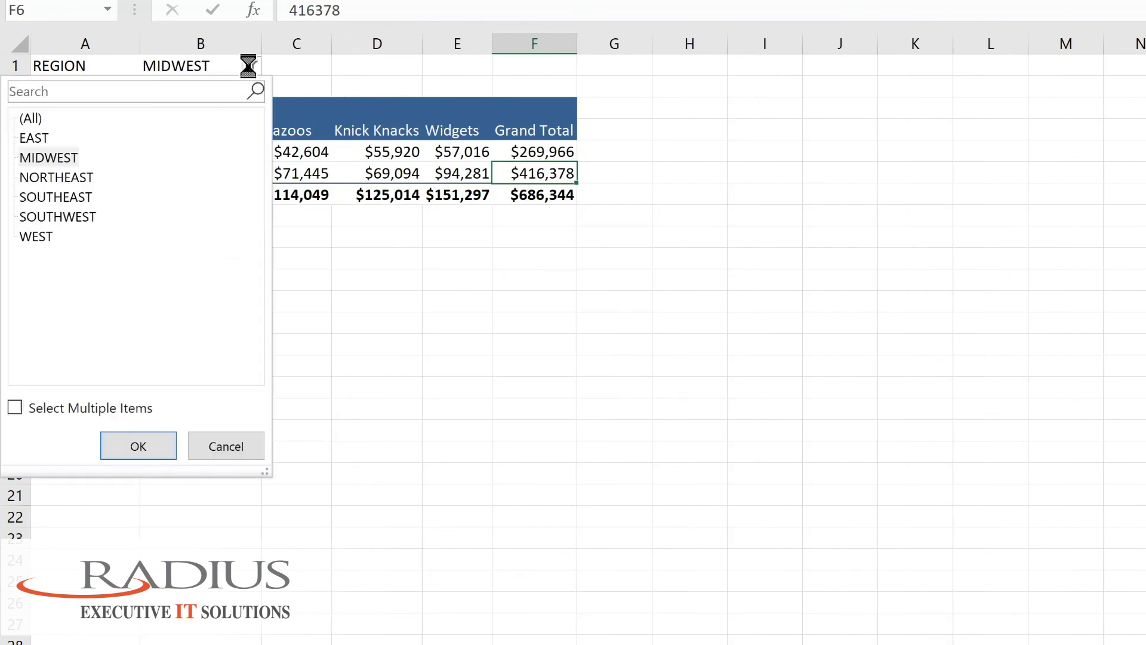
click(41, 113)
click(125, 448)
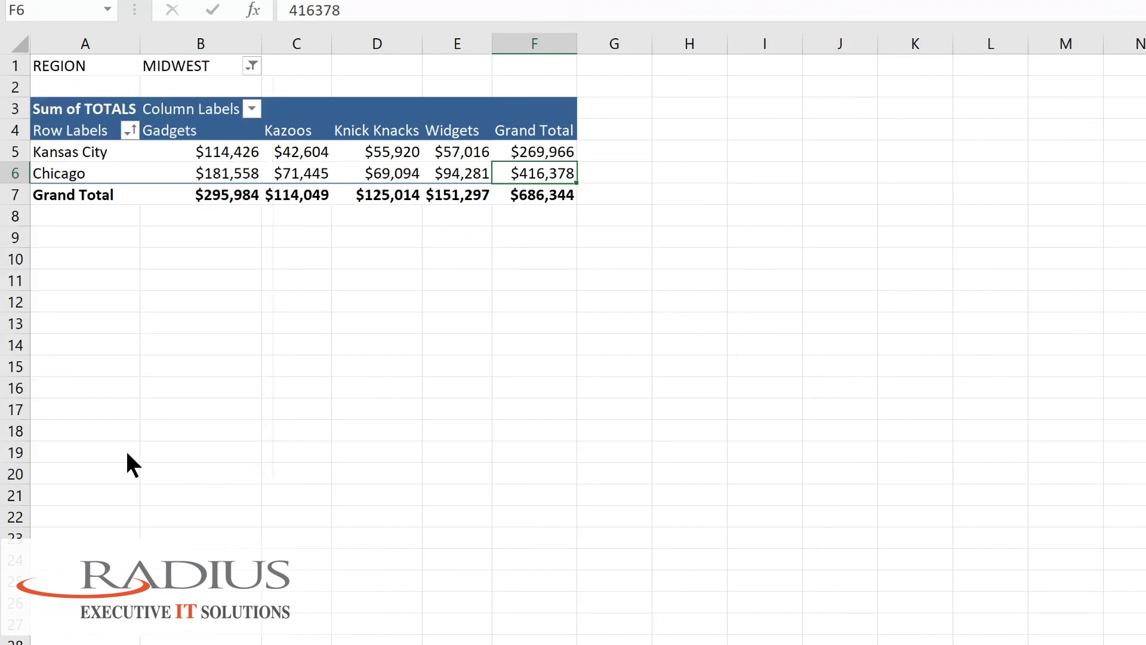